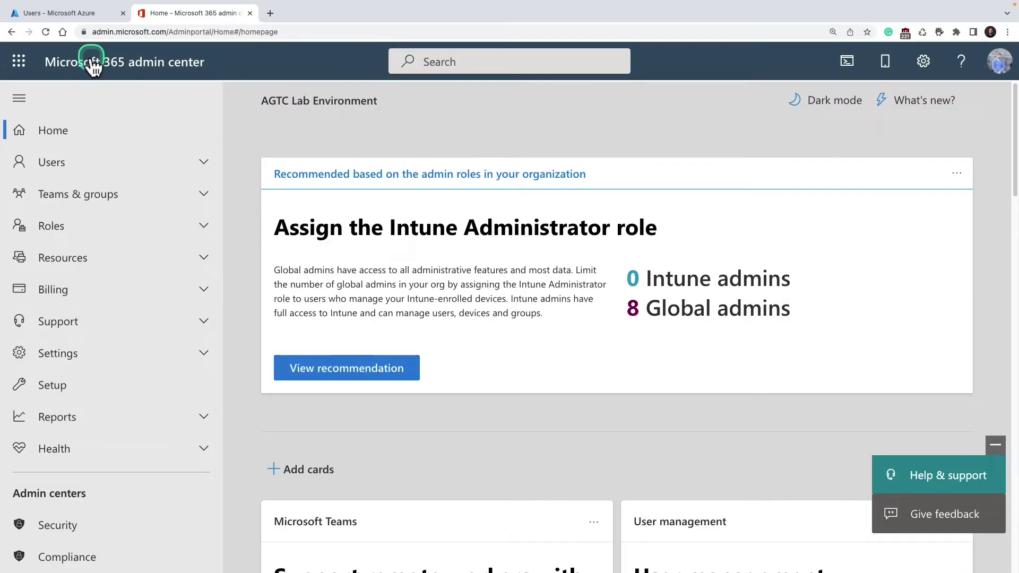
Reload the admin center, open Settings > Domains and start adding a domain.
{"action": "left_click", "coordinate": [89, 61]}
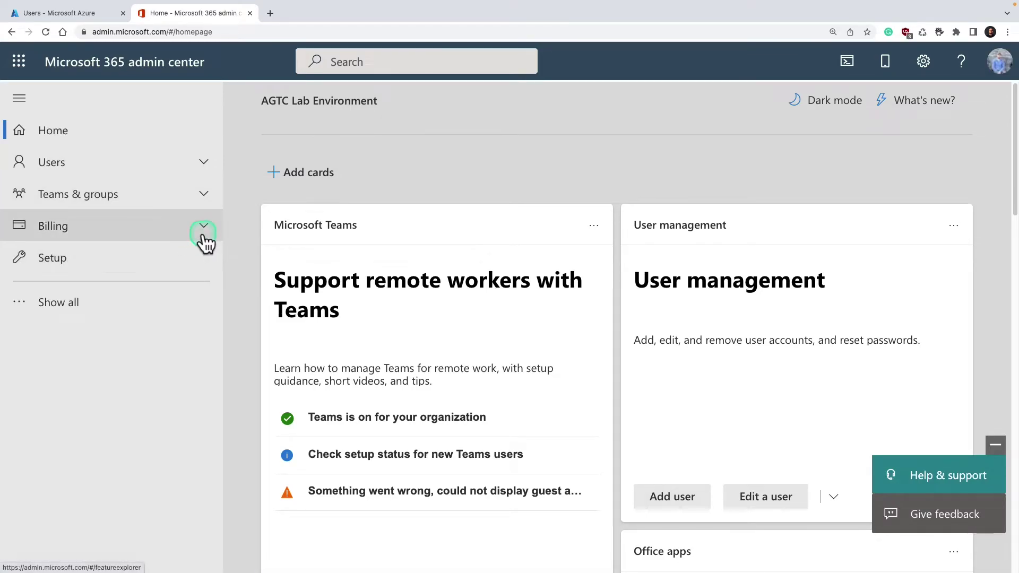
{"action": "left_click", "coordinate": [99, 314]}
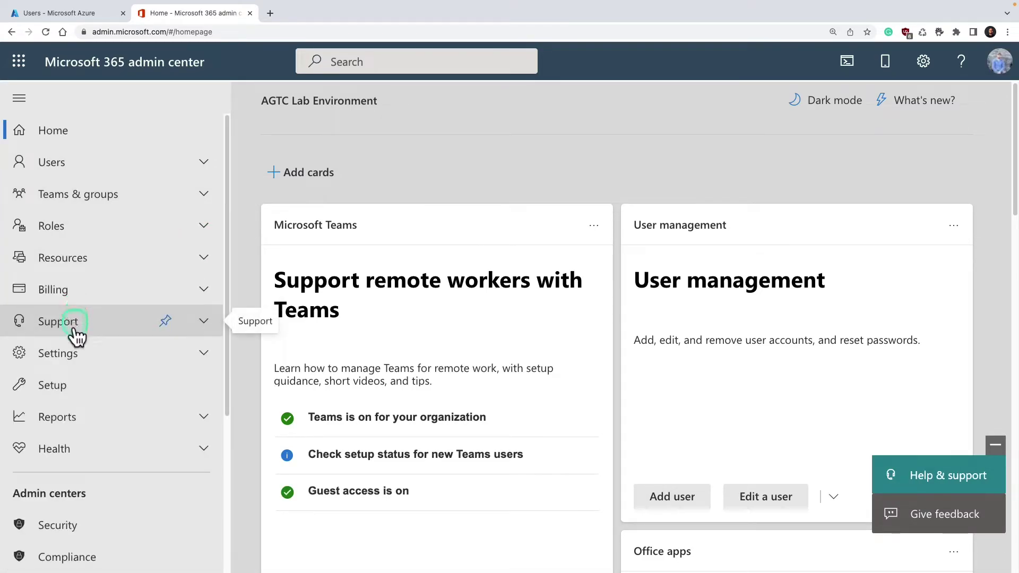
{"action": "left_click", "coordinate": [209, 364]}
{"action": "left_click", "coordinate": [57, 396]}
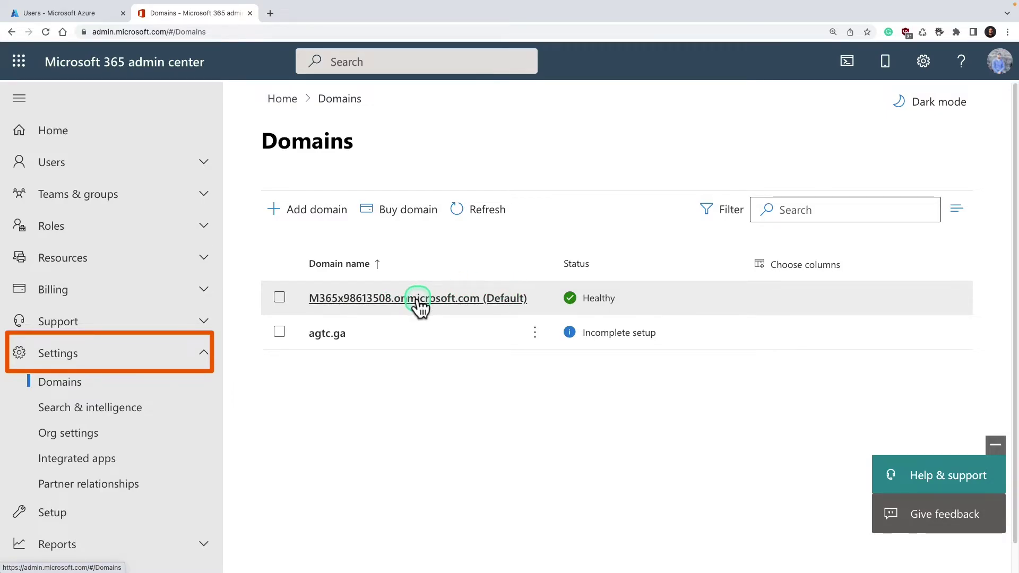
{"action": "left_click", "coordinate": [320, 210]}
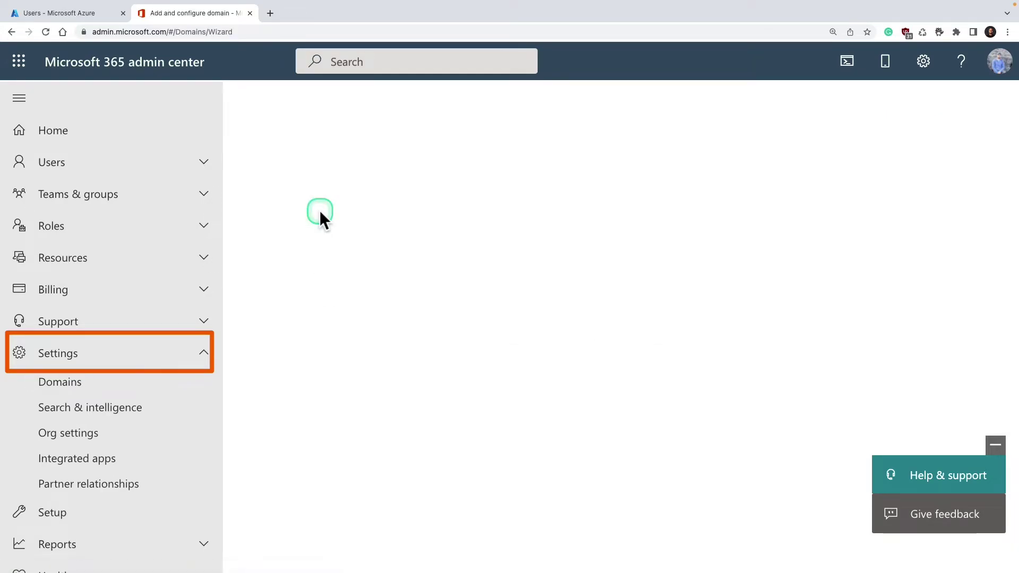
Enter customdomain.com as the domain name and use this domain.
{"action": "scroll", "coordinate": [444, 323], "scroll_direction": "down", "scroll_amount": 1}
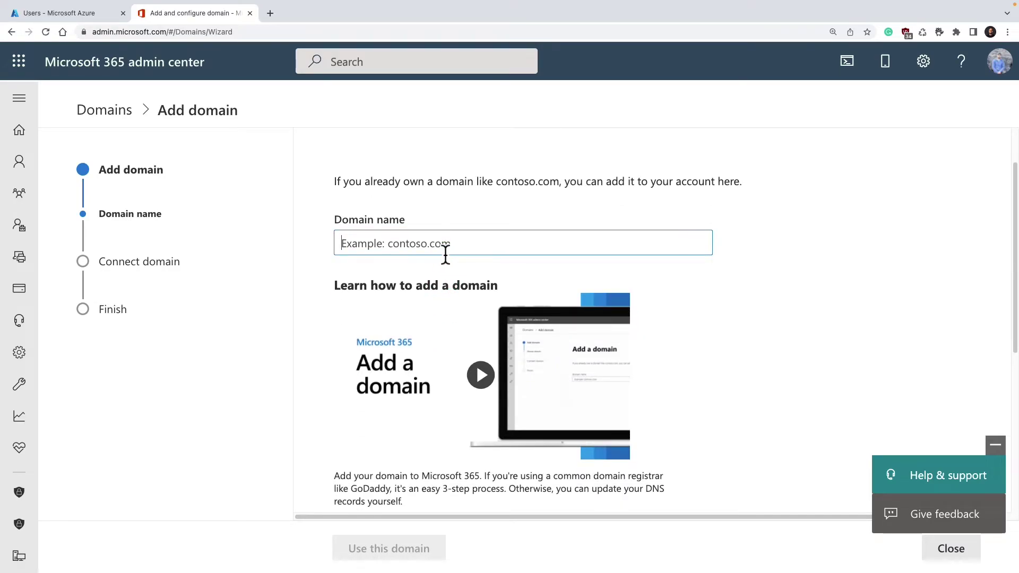
{"action": "type", "text": "customdomain.com"}
{"action": "left_click", "coordinate": [275, 245]}
{"action": "left_click", "coordinate": [339, 241]}
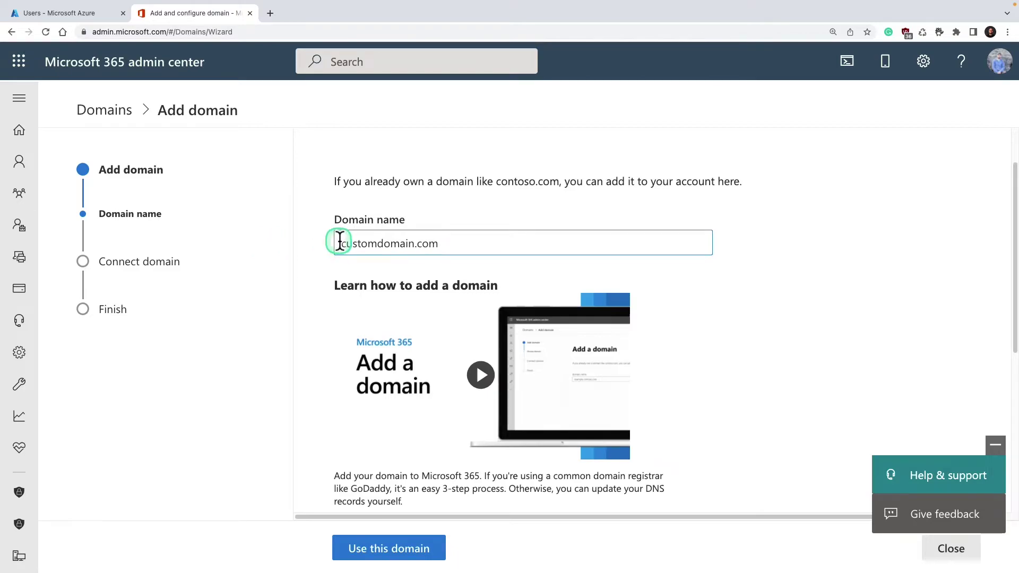
{"action": "left_click_drag", "start_coordinate": [339, 242], "coordinate": [557, 241]}
{"action": "scroll", "coordinate": [482, 268], "scroll_direction": "down", "scroll_amount": 5}
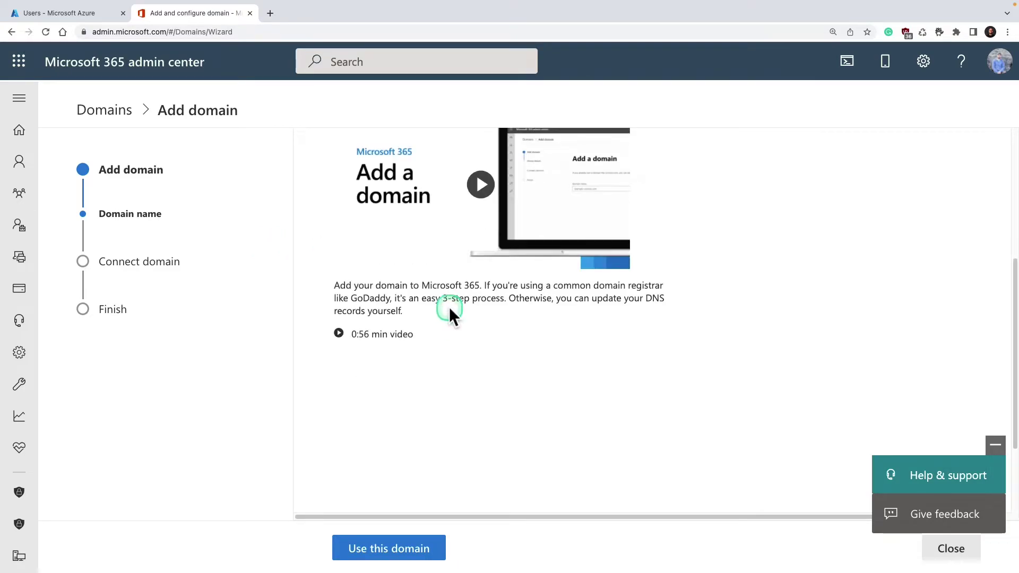
{"action": "scroll", "coordinate": [448, 306], "scroll_direction": "up", "scroll_amount": 3}
{"action": "left_click", "coordinate": [378, 548]}
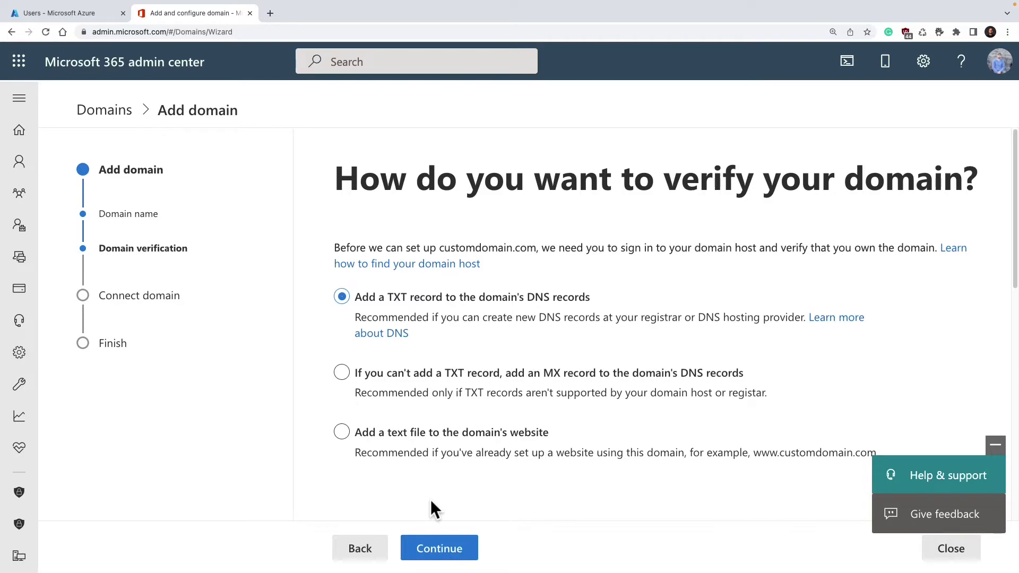
Continue with TXT record verification, review the values, and run Verify, which fails.
{"action": "left_click", "coordinate": [442, 558]}
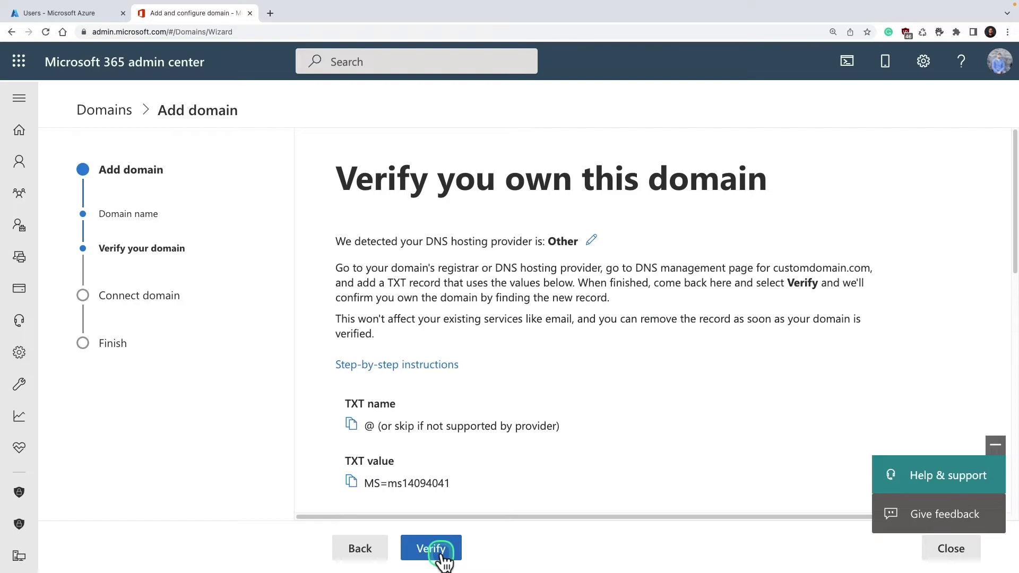
{"action": "scroll", "coordinate": [456, 500], "scroll_direction": "down", "scroll_amount": 1}
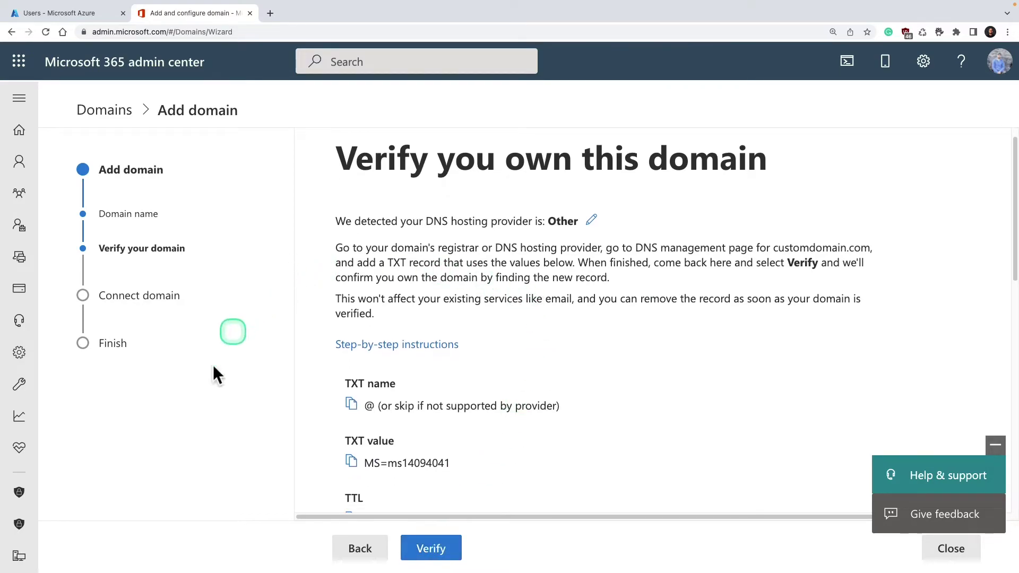
{"action": "scroll", "coordinate": [814, 361], "scroll_direction": "down", "scroll_amount": 1}
{"action": "scroll", "coordinate": [403, 425], "scroll_direction": "down", "scroll_amount": 4}
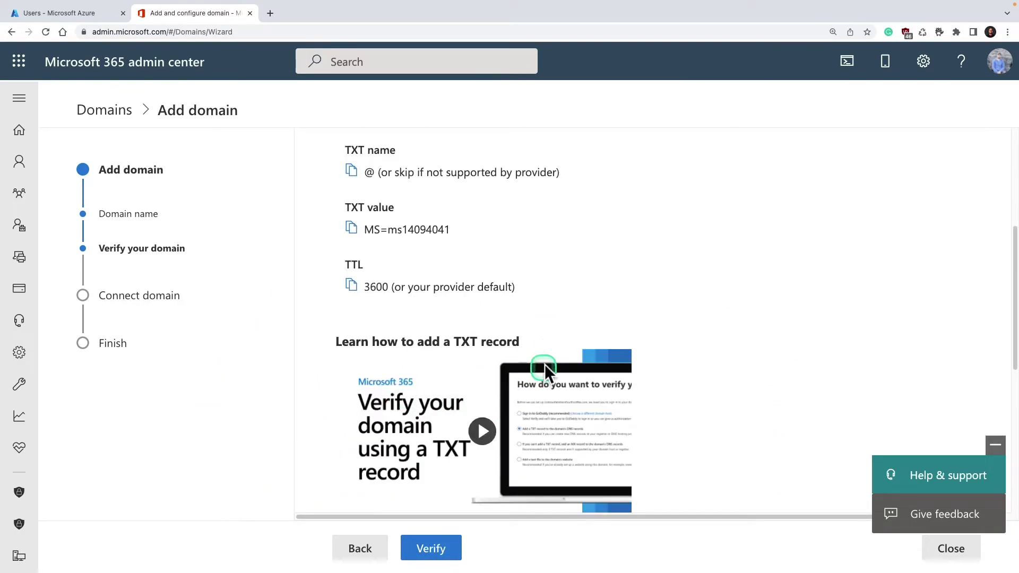
{"action": "scroll", "coordinate": [568, 275], "scroll_direction": "up", "scroll_amount": 2}
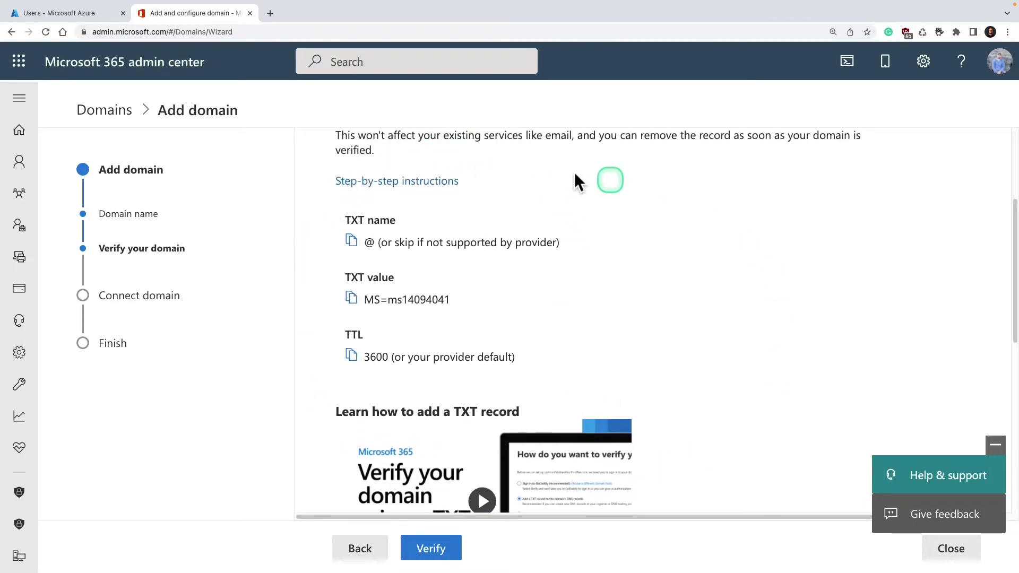
{"action": "left_click", "coordinate": [435, 556]}
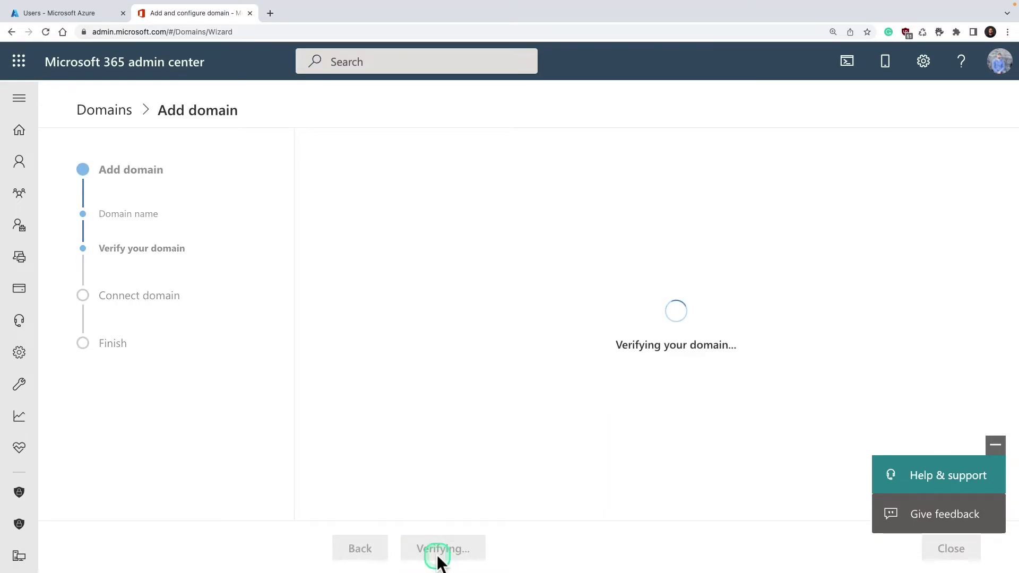
Go back two steps to the Add a domain page holding customdomain.com.
{"action": "scroll", "coordinate": [557, 439], "scroll_direction": "down", "scroll_amount": 2}
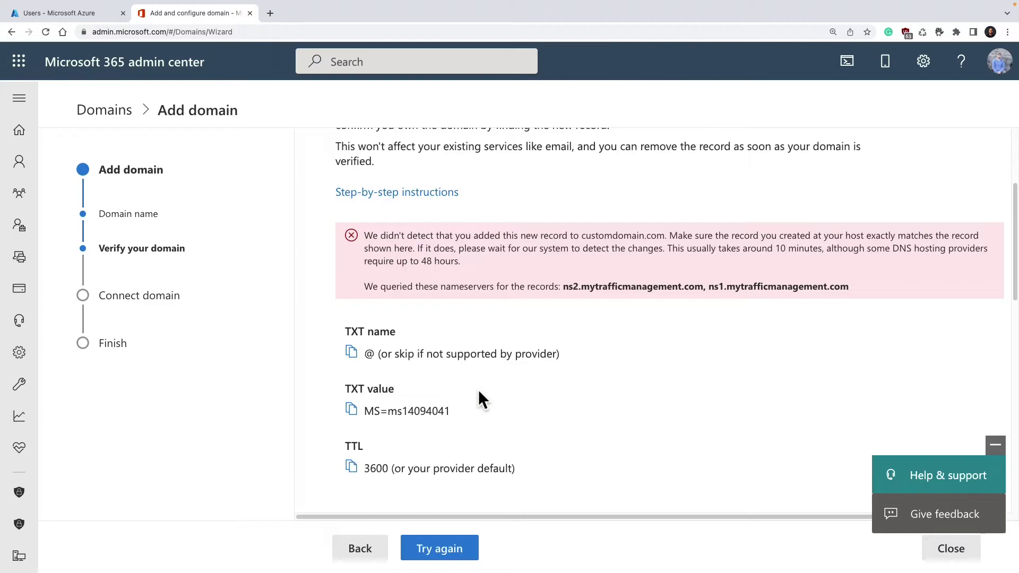
{"action": "left_click", "coordinate": [359, 551]}
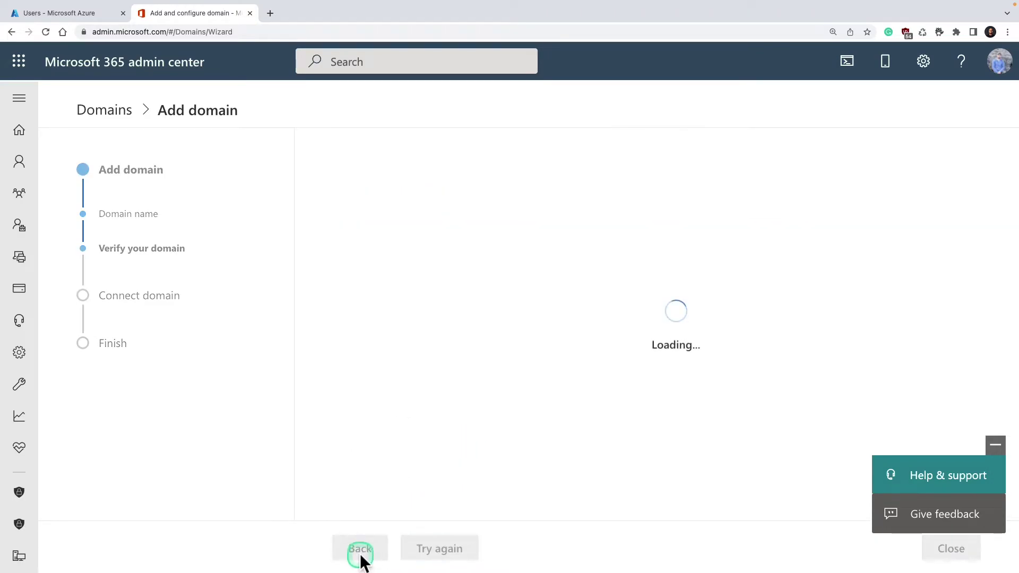
{"action": "left_click", "coordinate": [360, 553]}
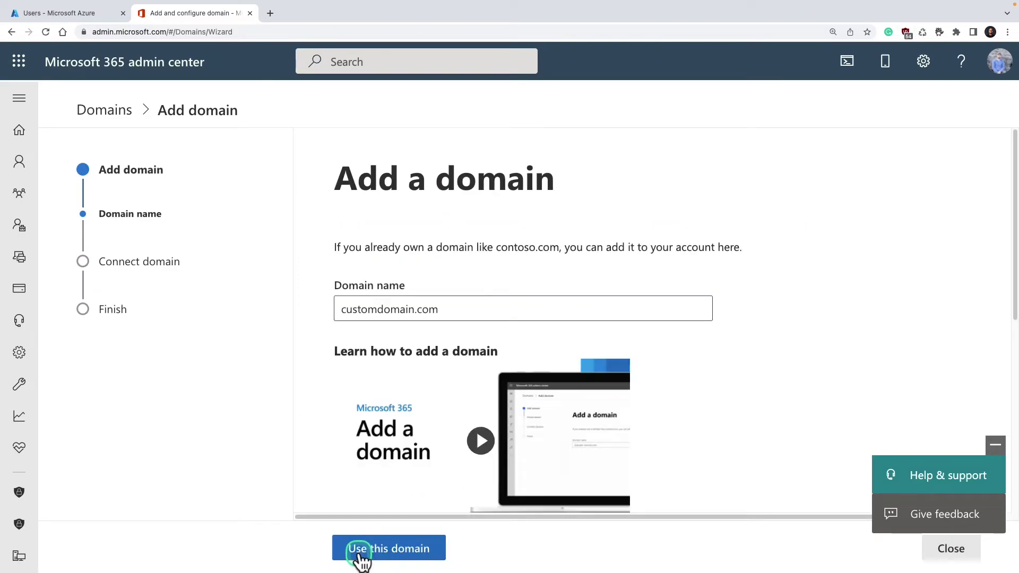
In a new tab, sign in to the my.freenom.com client area with a Google account.
{"action": "left_click", "coordinate": [270, 14]}
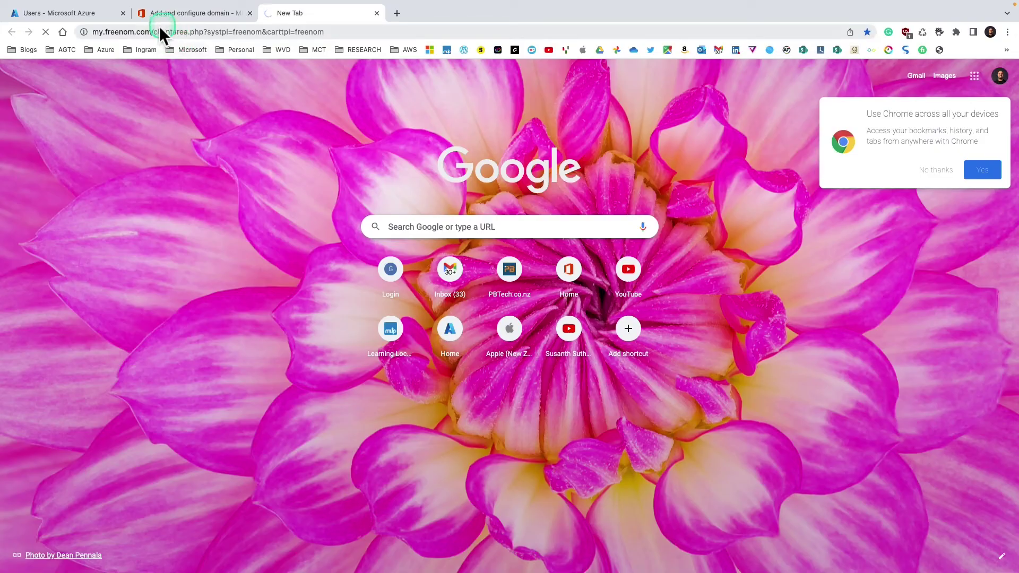
{"action": "left_click", "coordinate": [100, 32]}
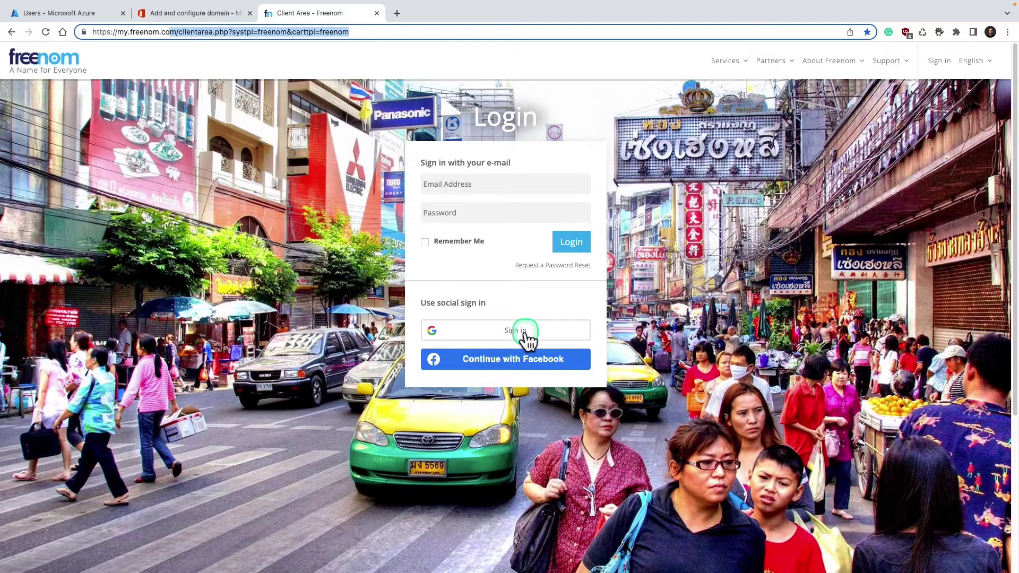
{"action": "left_click", "coordinate": [525, 333]}
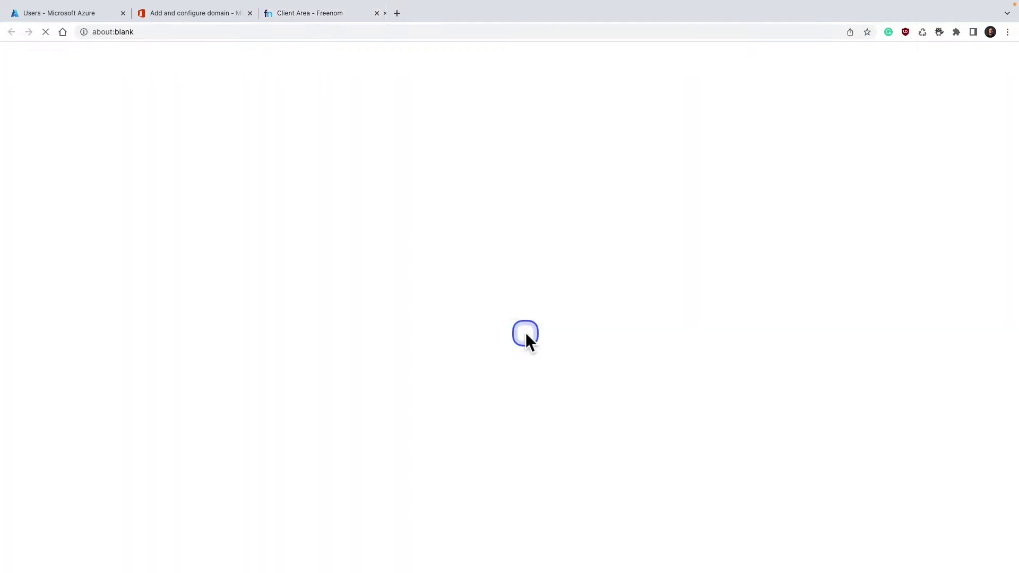
{"action": "left_click", "coordinate": [497, 287]}
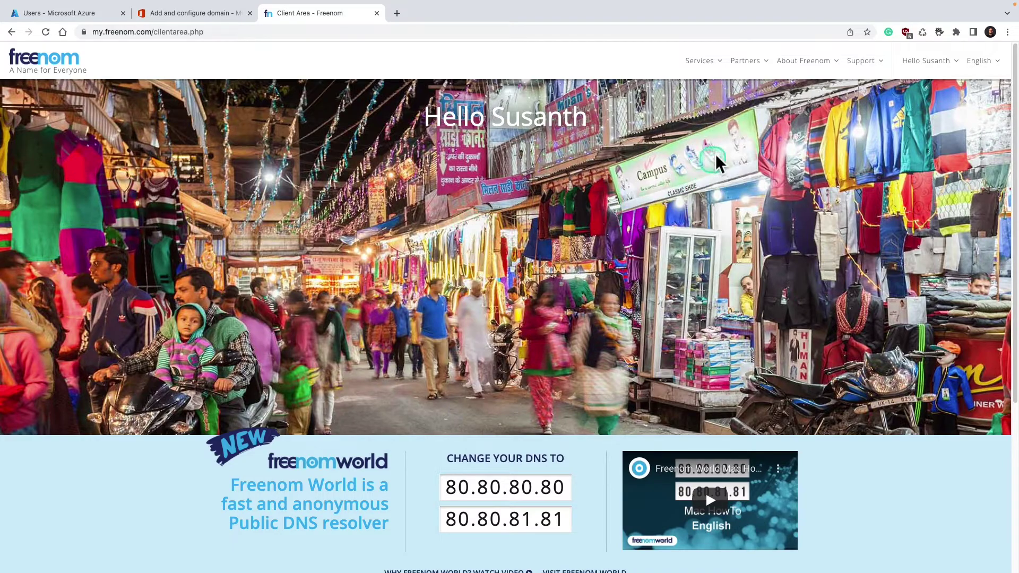
Check the owned domains agtc.ga and agtc.ml, then go to Register a New Domain.
{"action": "left_click", "coordinate": [717, 64]}
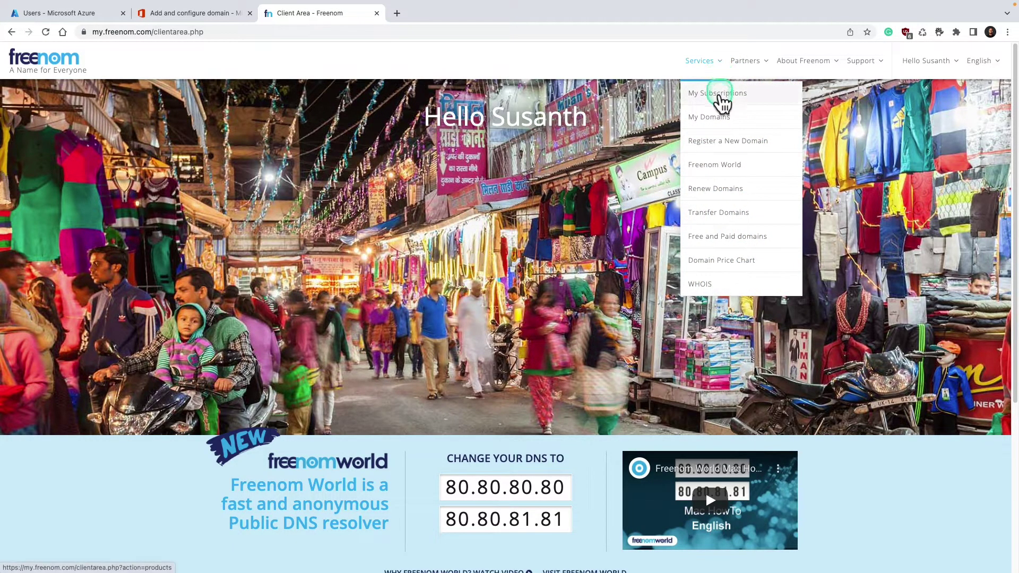
{"action": "left_click", "coordinate": [715, 123]}
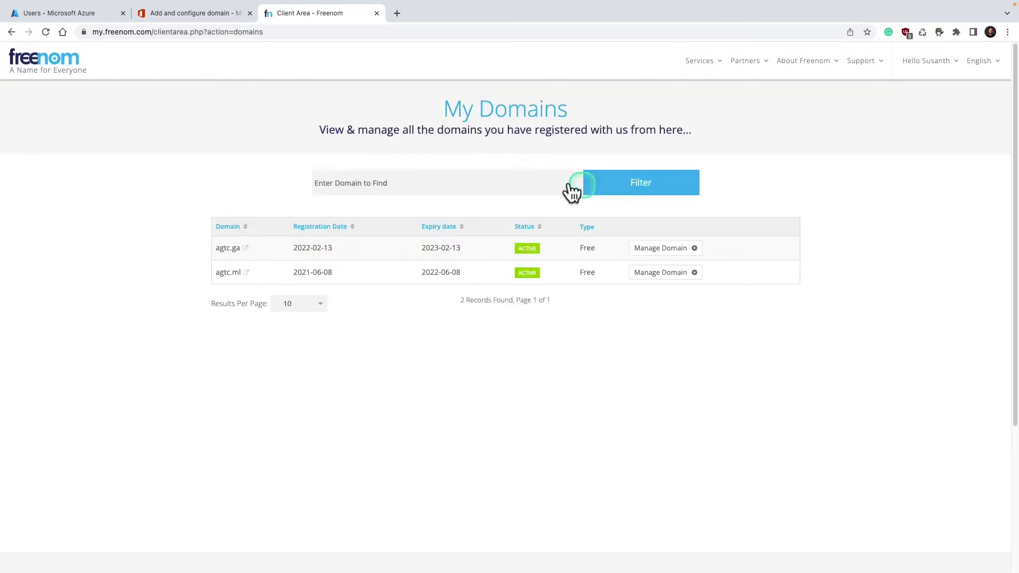
{"action": "left_click", "coordinate": [518, 180]}
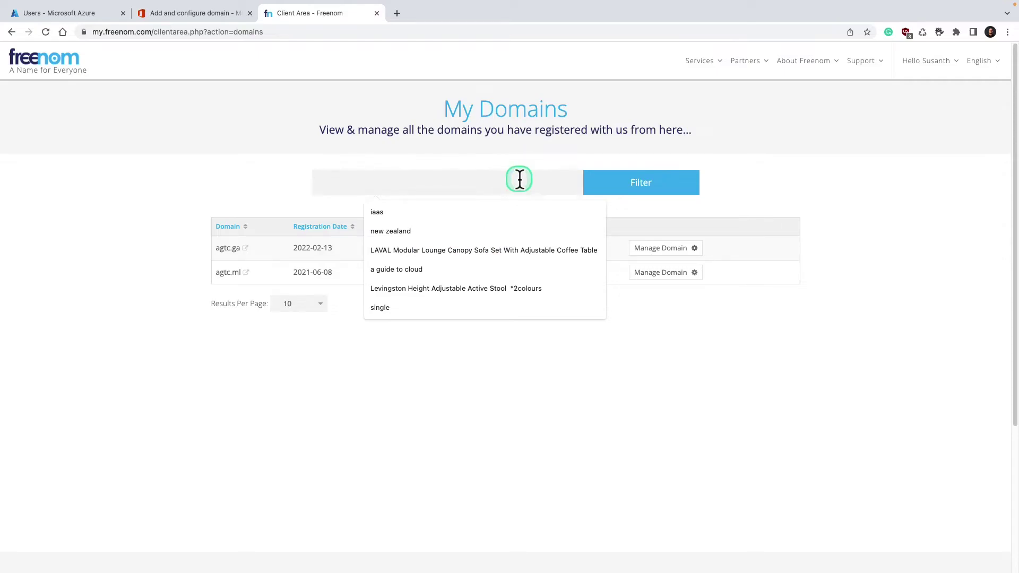
{"action": "left_click", "coordinate": [716, 61]}
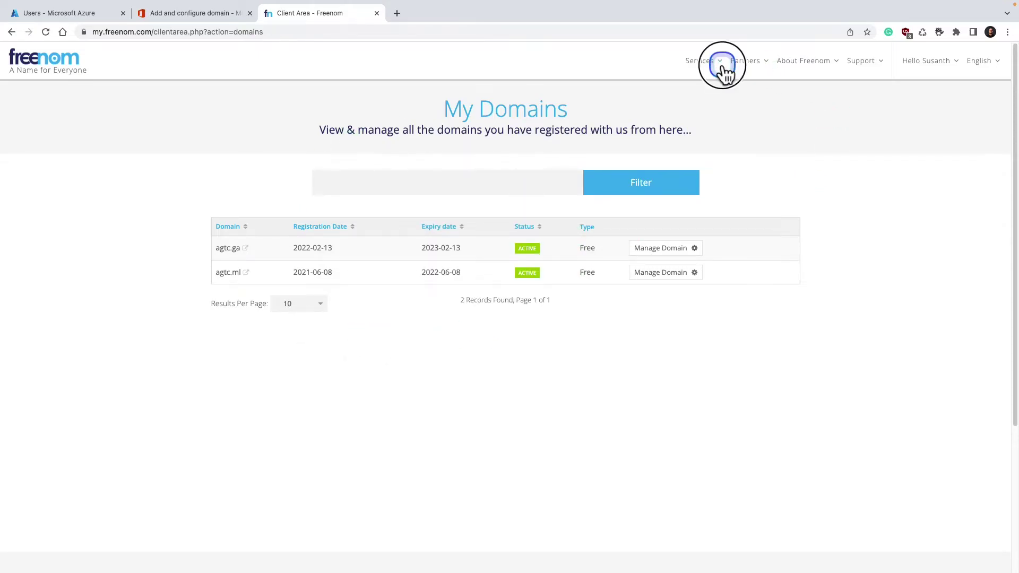
{"action": "left_click", "coordinate": [718, 116]}
{"action": "left_click", "coordinate": [706, 141]}
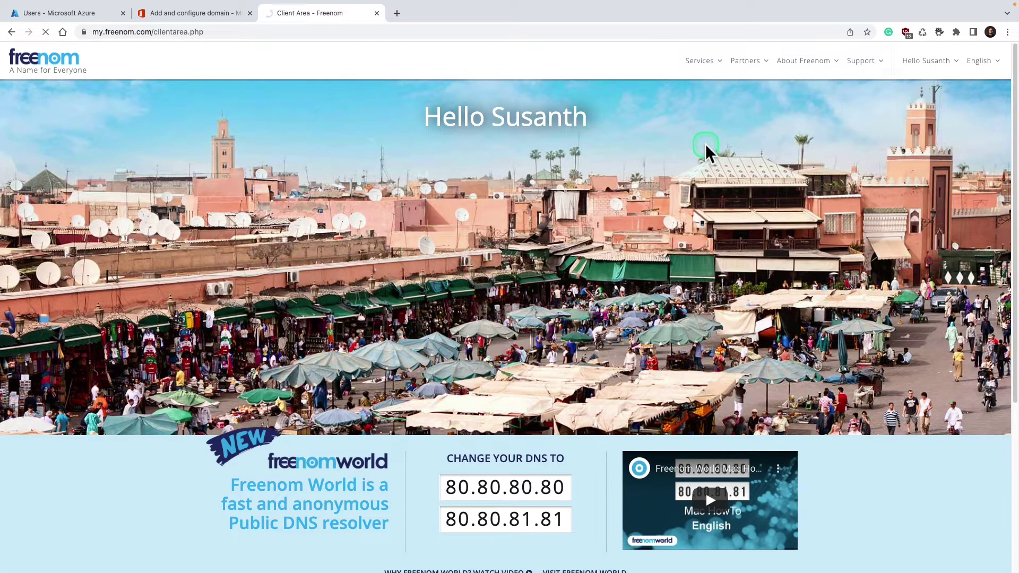
Search availability for ms100 and select the free ms100.tk domain for checkout.
{"action": "left_click", "coordinate": [394, 174]}
{"action": "type", "text": "ms100"}
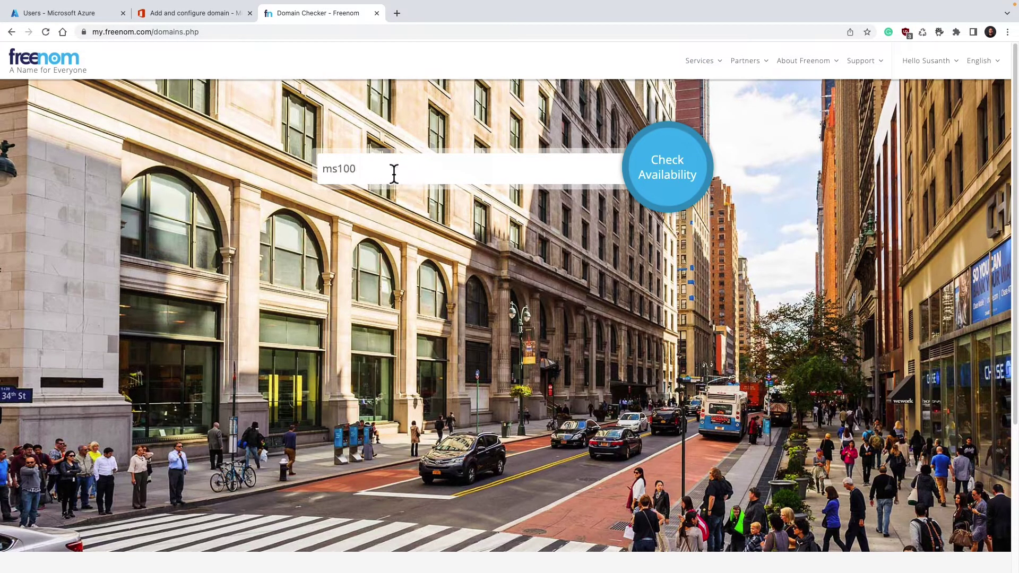
{"action": "key", "text": "Return"}
{"action": "left_click", "coordinate": [391, 158]}
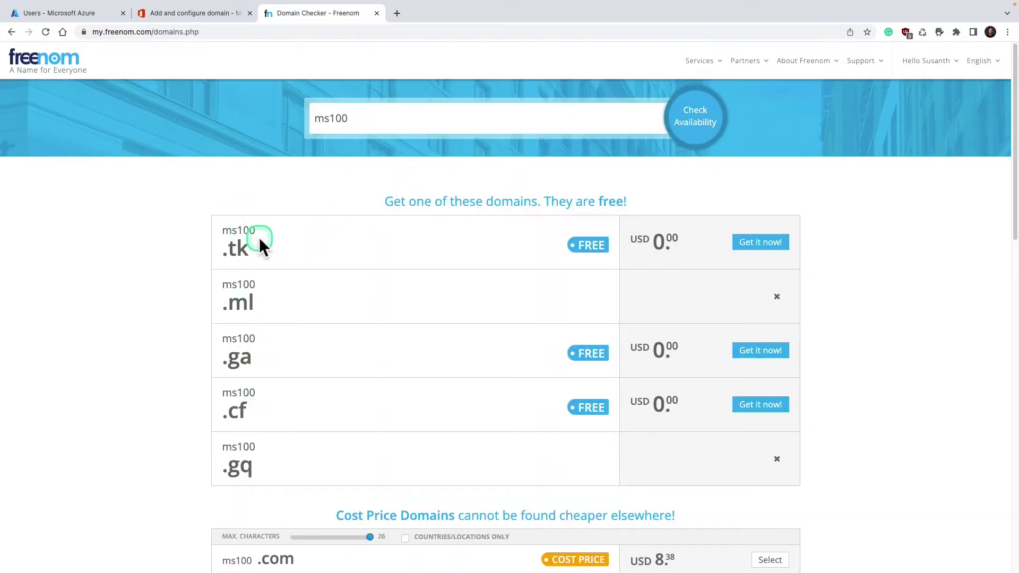
{"action": "left_click", "coordinate": [768, 248]}
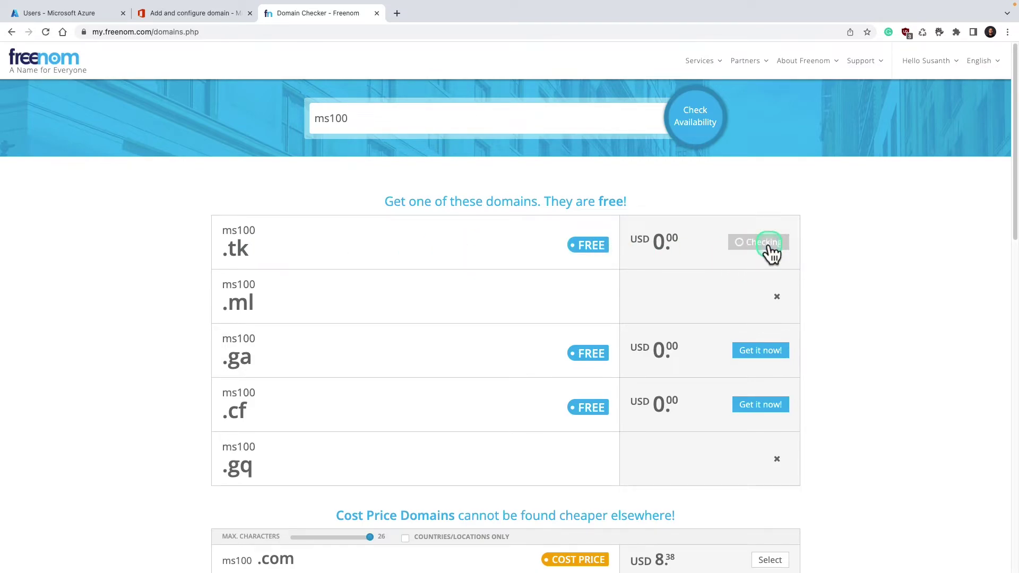
{"action": "left_click", "coordinate": [765, 175]}
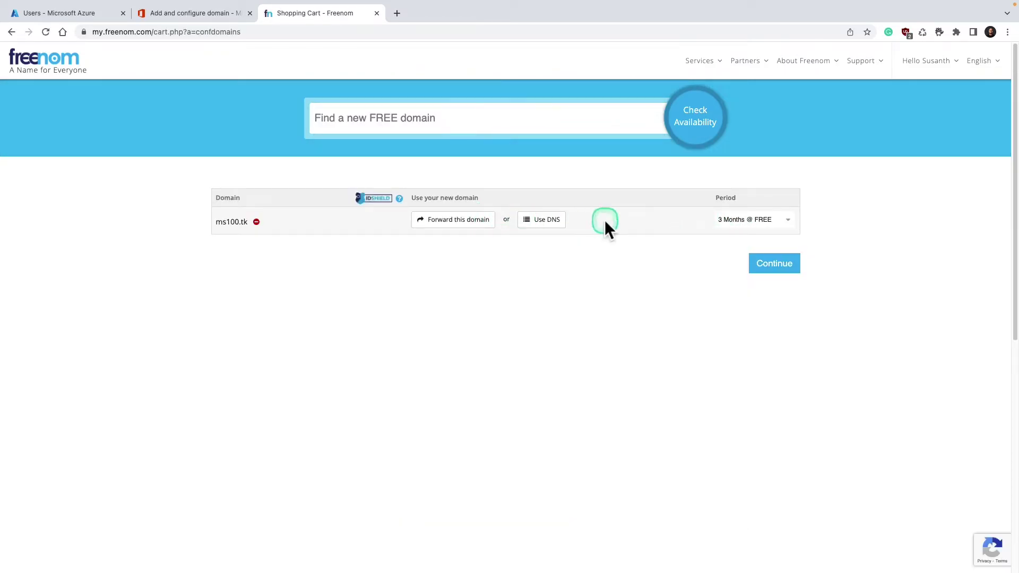
Set the registration period to 12 Months @ FREE and complete the order.
{"action": "left_click", "coordinate": [763, 218]}
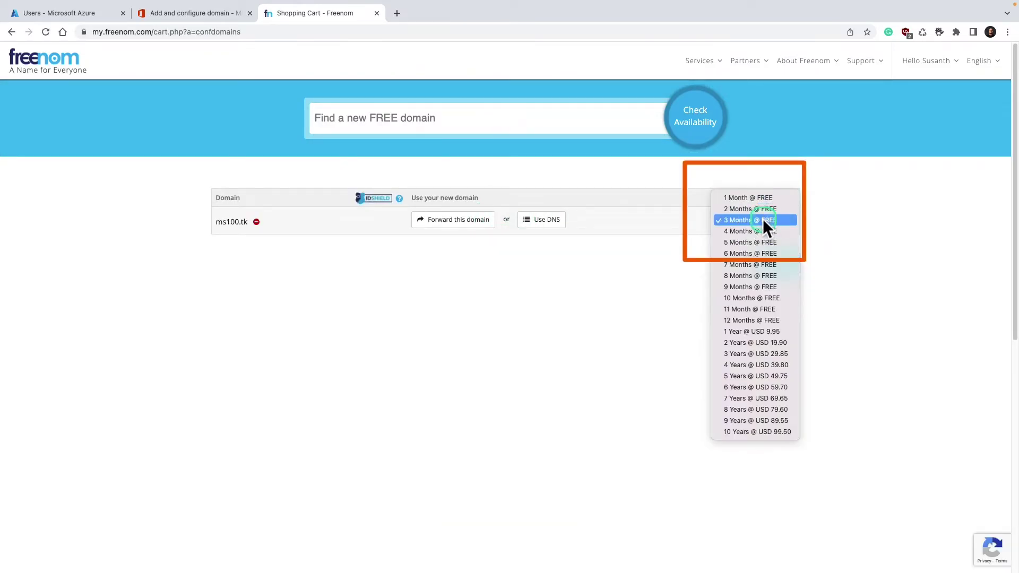
{"action": "left_click", "coordinate": [761, 321]}
{"action": "left_click", "coordinate": [766, 269]}
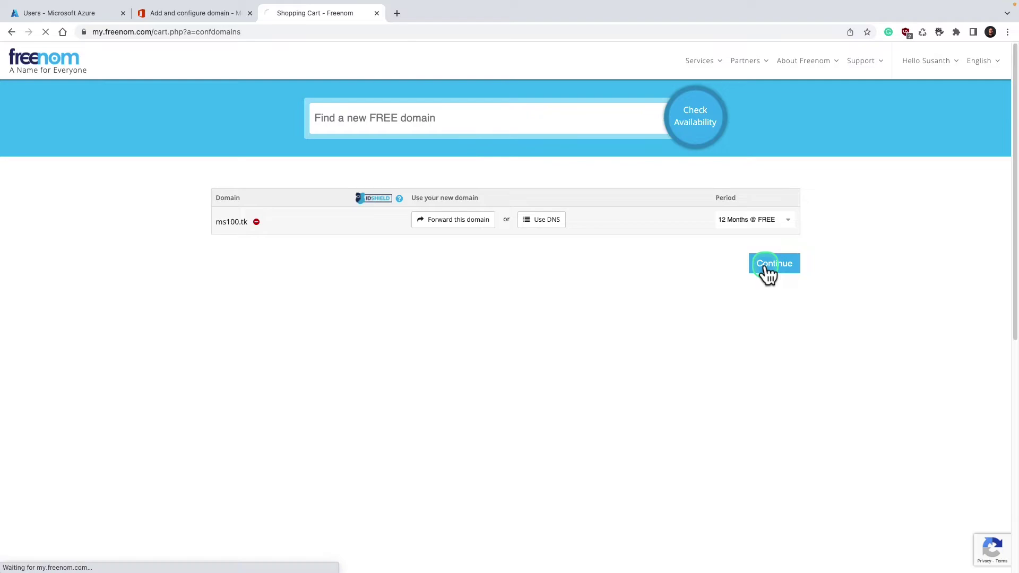
{"action": "key", "text": "ctrl+plus"}
{"action": "key", "text": "ctrl+plus"}
{"action": "key", "text": "ctrl+plus"}
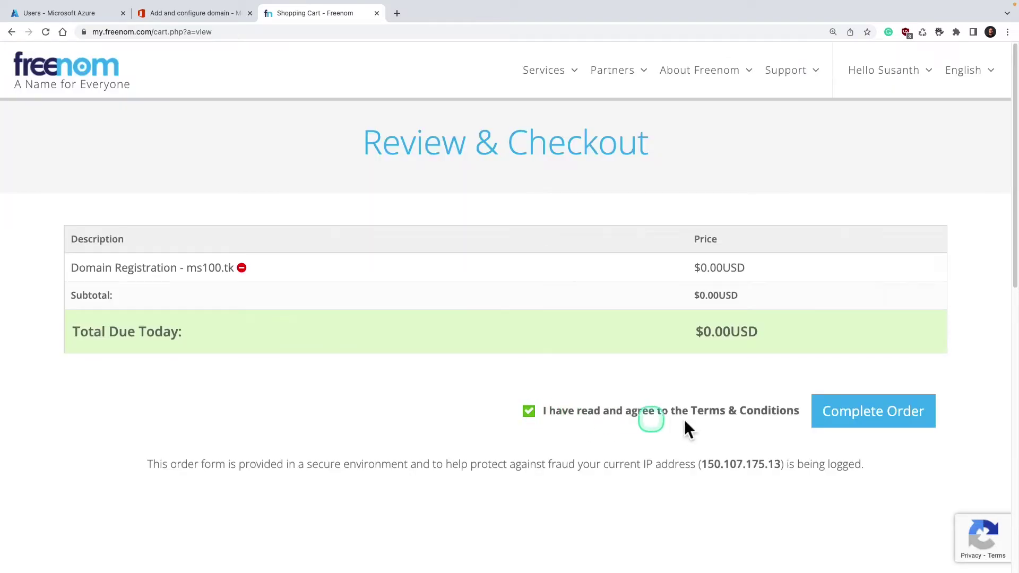
{"action": "left_click", "coordinate": [888, 427]}
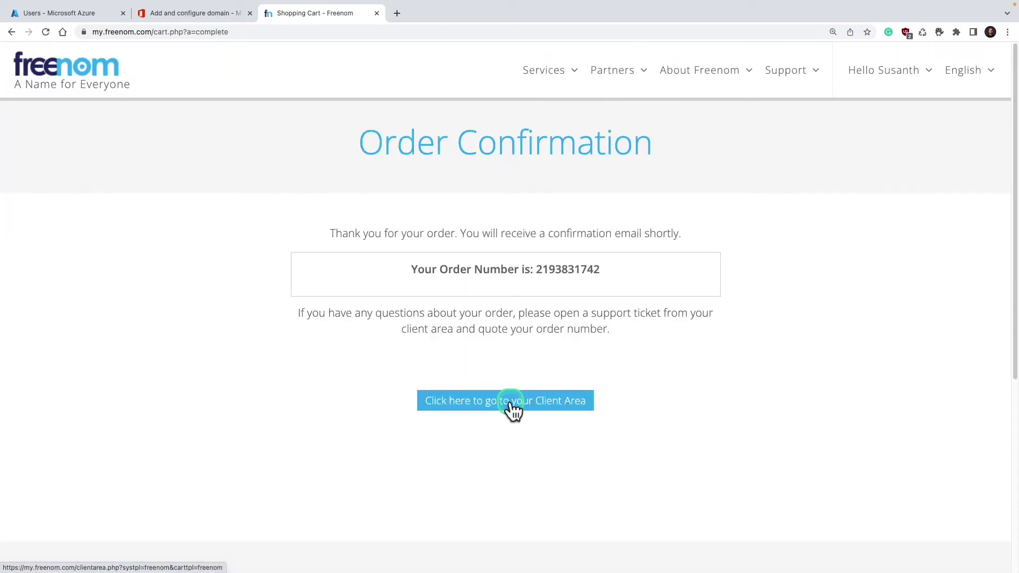
Confirm ms100.tk appears as an active domain in Services > My Domains.
{"action": "left_click", "coordinate": [510, 402]}
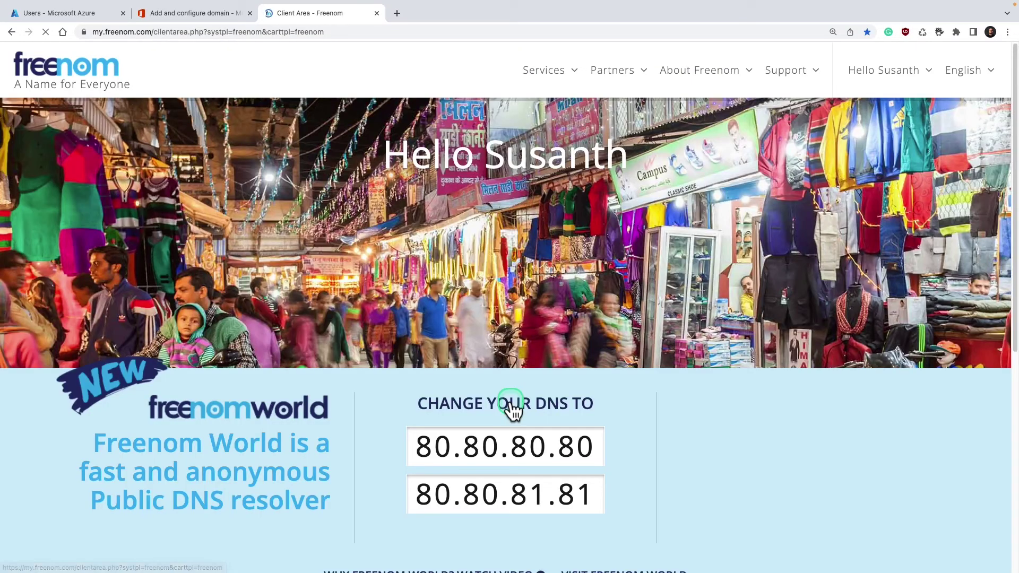
{"action": "left_click", "coordinate": [542, 70]}
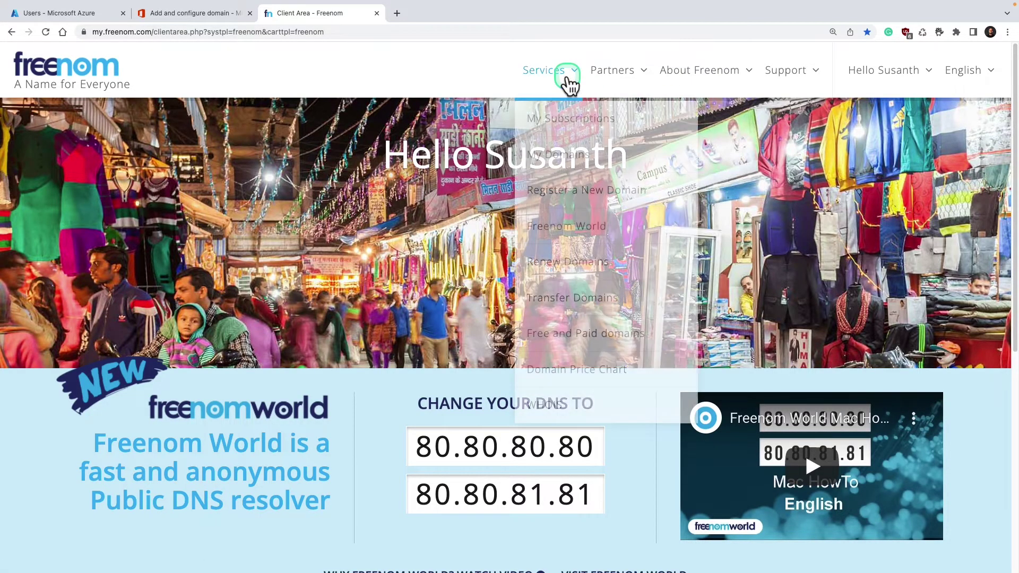
{"action": "left_click", "coordinate": [563, 157]}
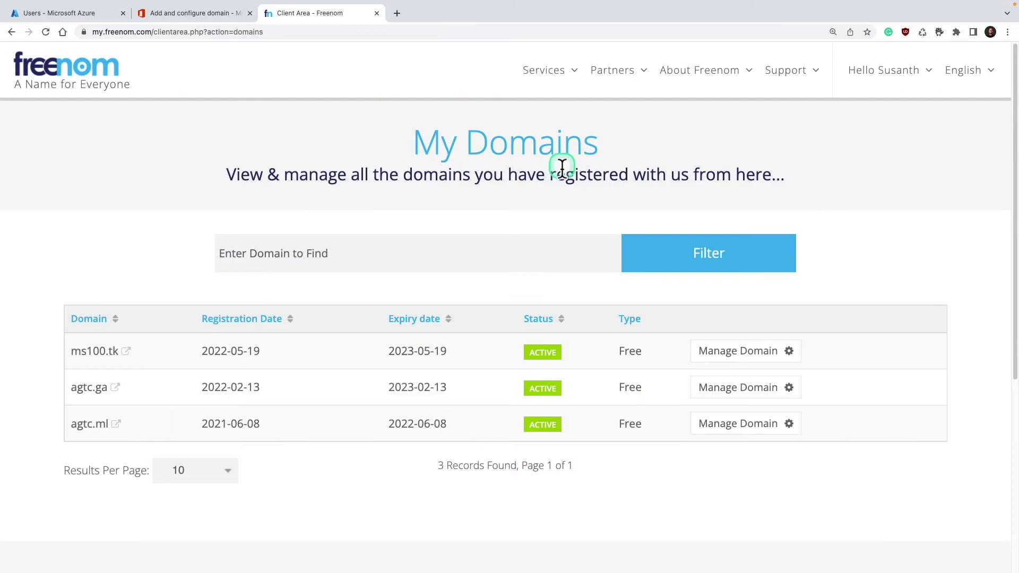
{"action": "left_click", "coordinate": [98, 356]}
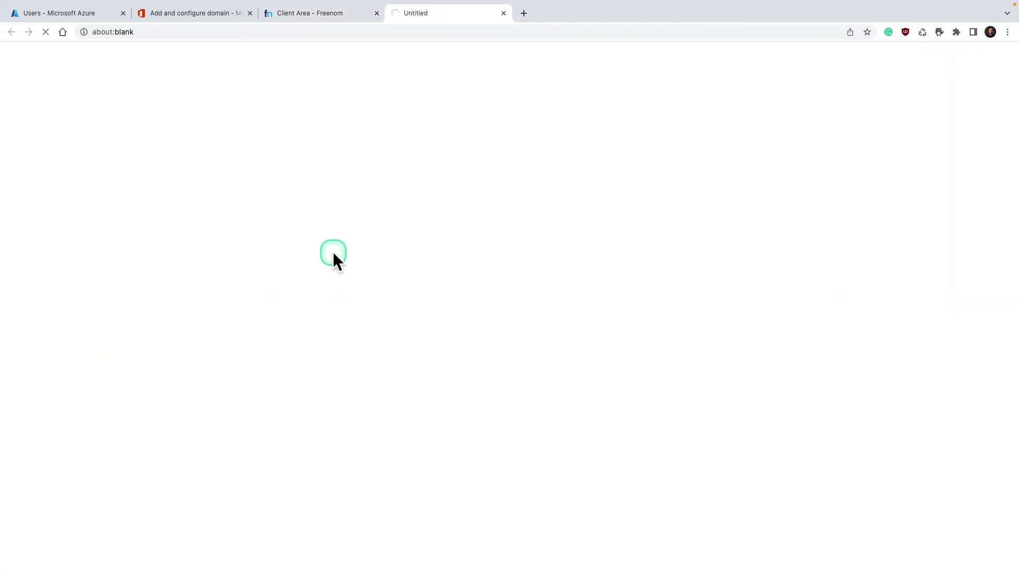
{"action": "mouse_move", "coordinate": [501, 16]}
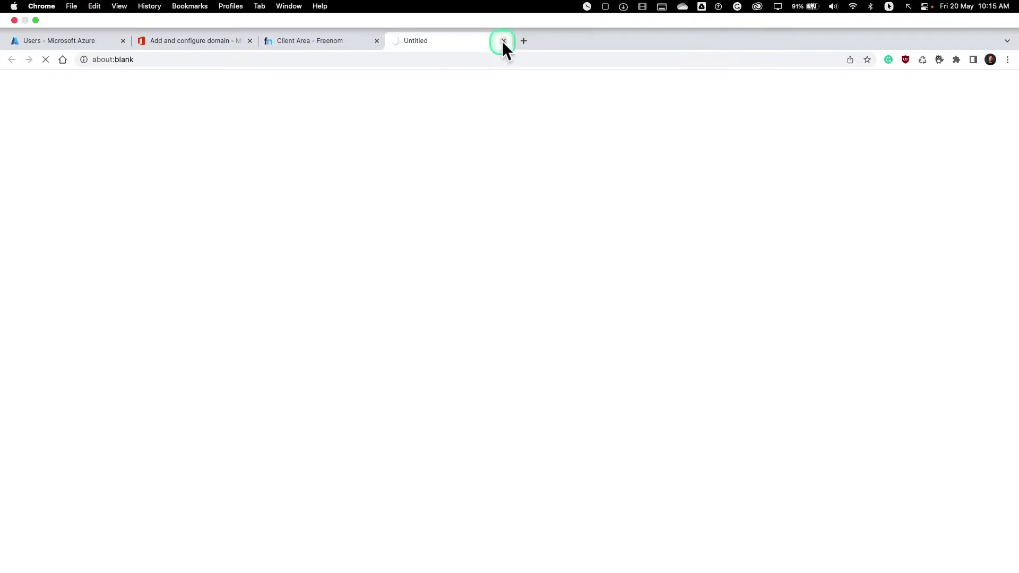
{"action": "left_click", "coordinate": [503, 41]}
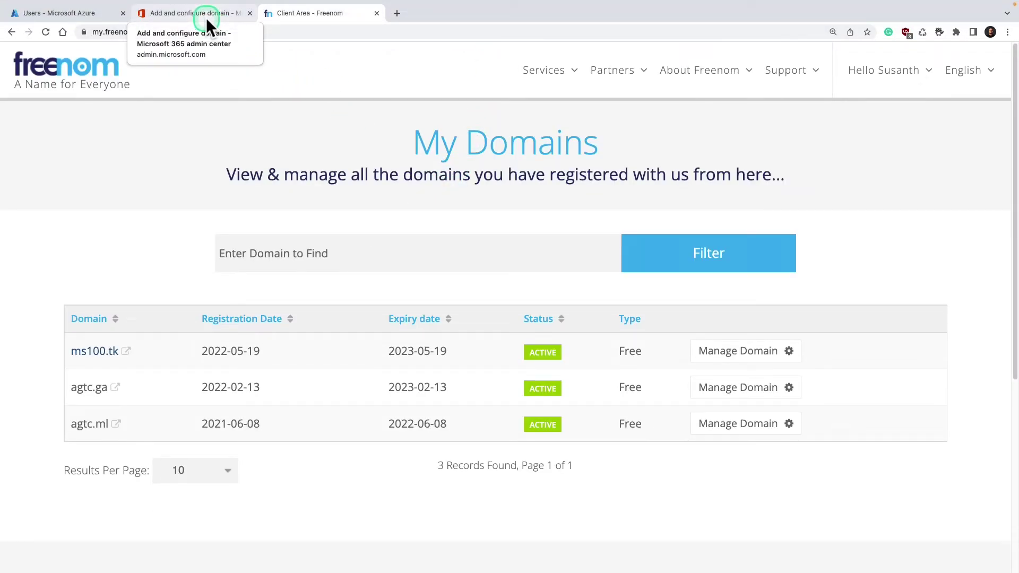
Replace the domain name with ms100.tk in the Microsoft 365 tab and use this domain.
{"action": "left_click", "coordinate": [206, 18]}
{"action": "left_click", "coordinate": [376, 313]}
{"action": "triple_click", "coordinate": [375, 313]}
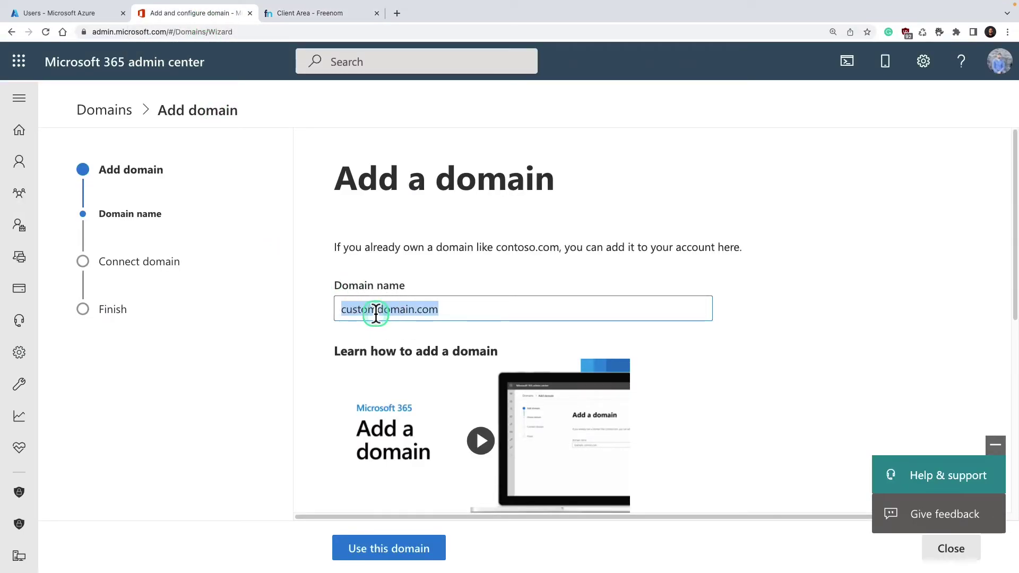
{"action": "type", "text": "ms100.tk"}
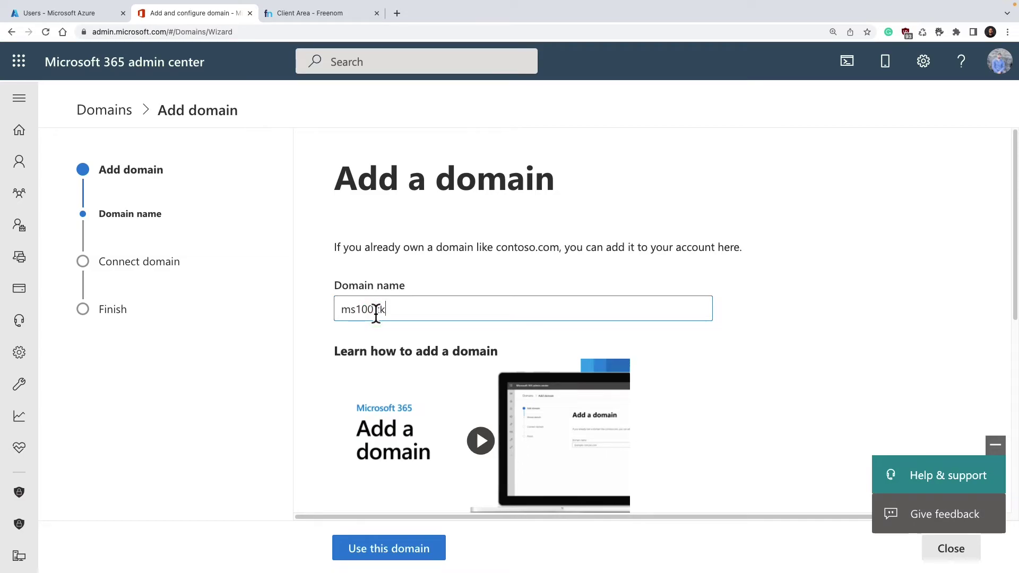
{"action": "scroll", "coordinate": [387, 424], "scroll_direction": "down", "scroll_amount": 3}
{"action": "left_click", "coordinate": [406, 548]}
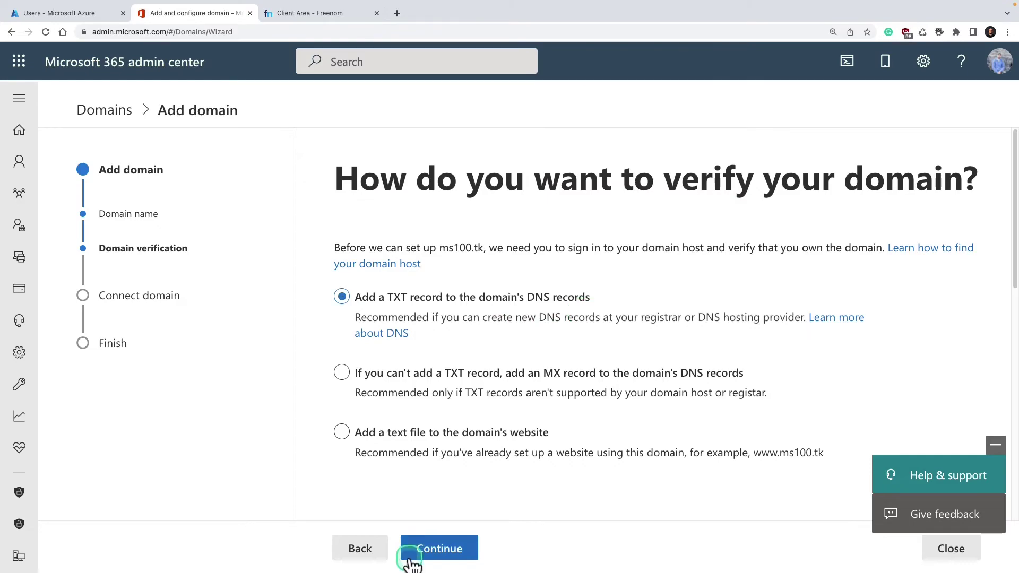
Continue with TXT verification and select the values MS=ms37394283, TTL 3600.
{"action": "left_click", "coordinate": [445, 548]}
{"action": "scroll", "coordinate": [504, 327], "scroll_direction": "down", "scroll_amount": 1}
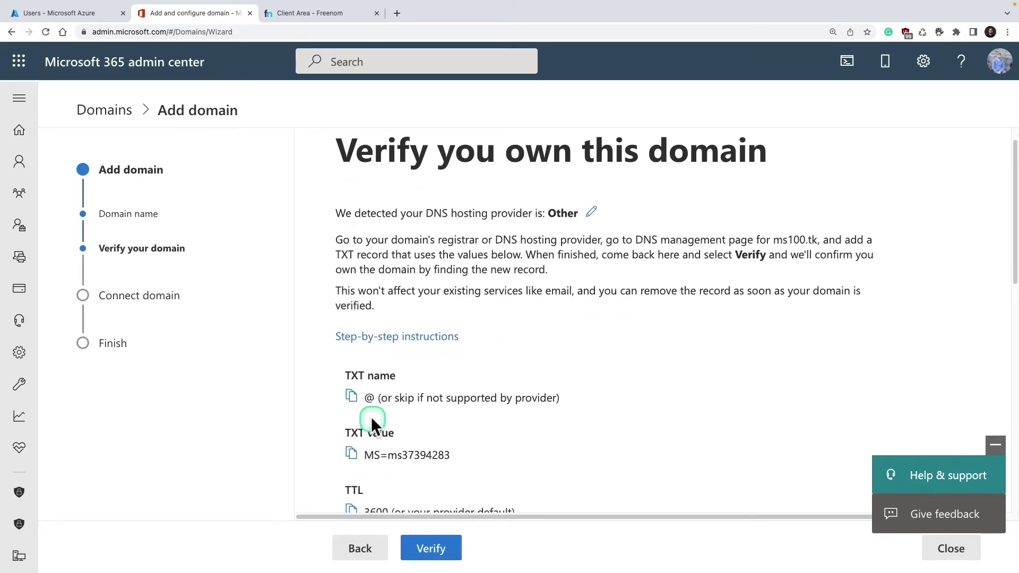
{"action": "scroll", "coordinate": [459, 418], "scroll_direction": "down", "scroll_amount": 2}
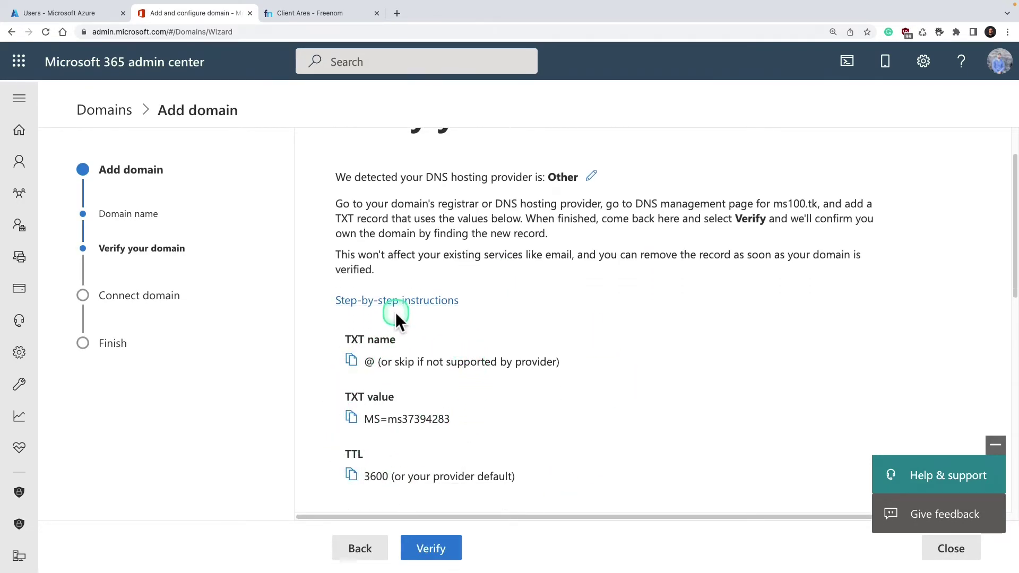
{"action": "mouse_move", "coordinate": [312, 312]}
{"action": "left_mouse_down"}
{"action": "mouse_move", "coordinate": [431, 458]}
{"action": "mouse_move", "coordinate": [592, 499]}
{"action": "left_mouse_up"}
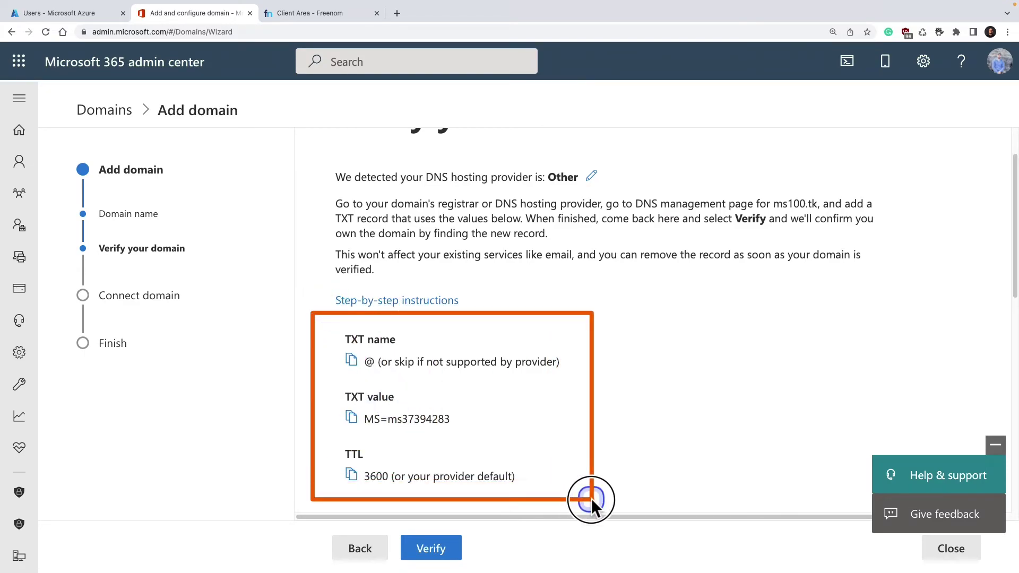
{"action": "left_click", "coordinate": [314, 17]}
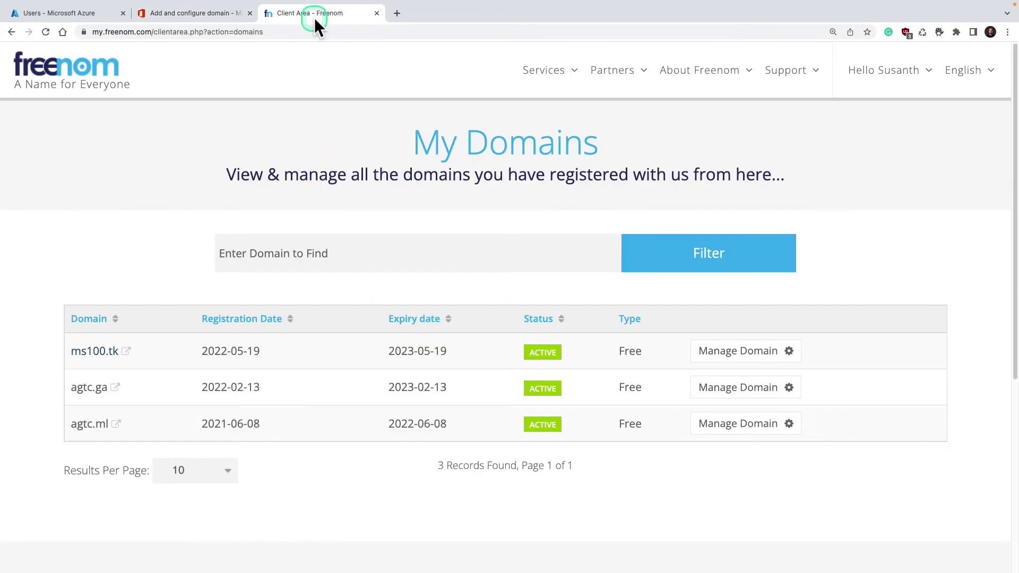
Manage ms100.tk, view its custom nameserver settings, then return to the Information panel.
{"action": "left_click", "coordinate": [733, 353]}
{"action": "left_click", "coordinate": [366, 215]}
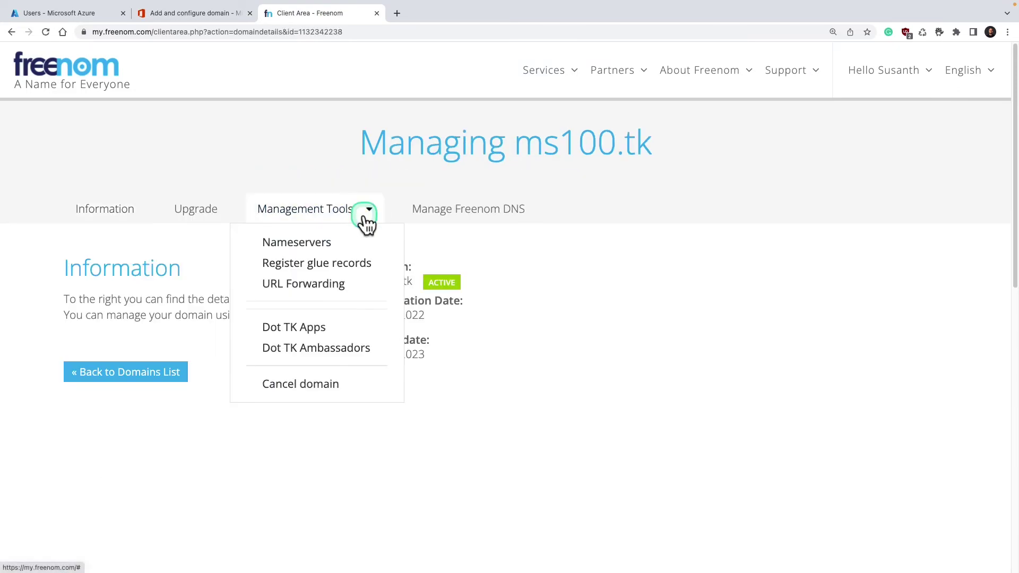
{"action": "left_click", "coordinate": [340, 242]}
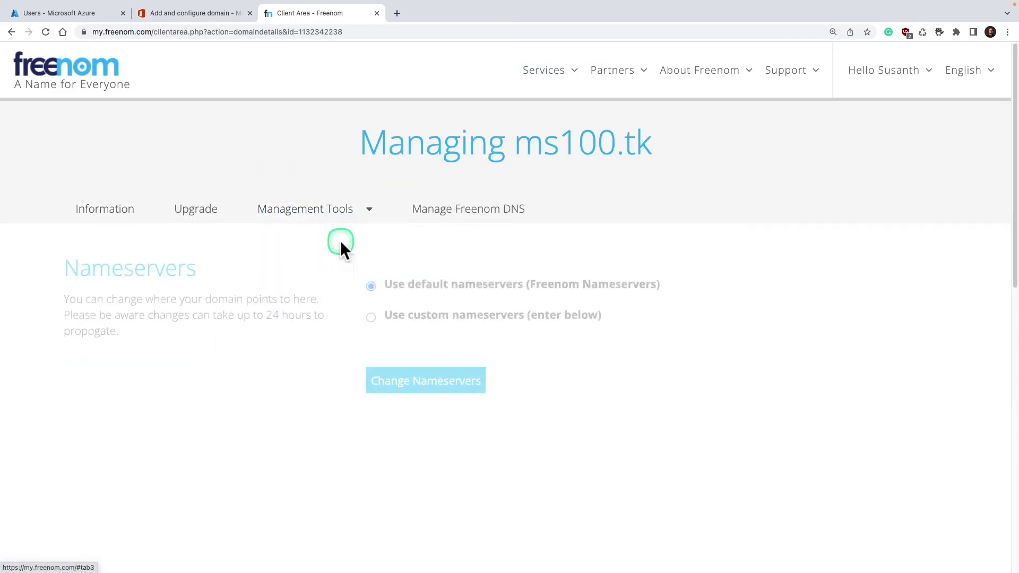
{"action": "left_click", "coordinate": [456, 319]}
{"action": "scroll", "coordinate": [456, 325], "scroll_direction": "down", "scroll_amount": 2}
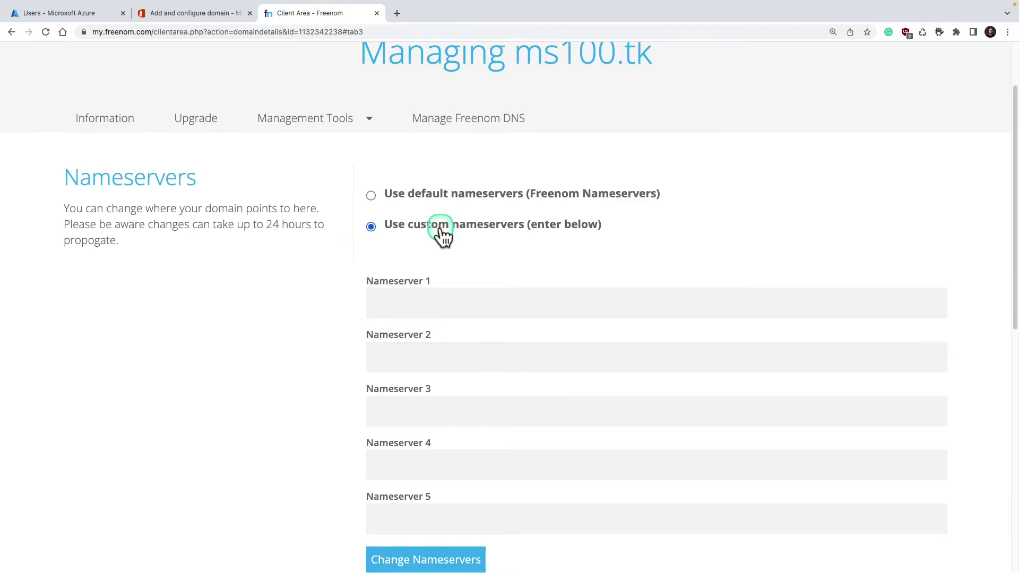
{"action": "scroll", "coordinate": [439, 236], "scroll_direction": "up", "scroll_amount": 2}
{"action": "scroll", "coordinate": [128, 164], "scroll_direction": "up", "scroll_amount": 2}
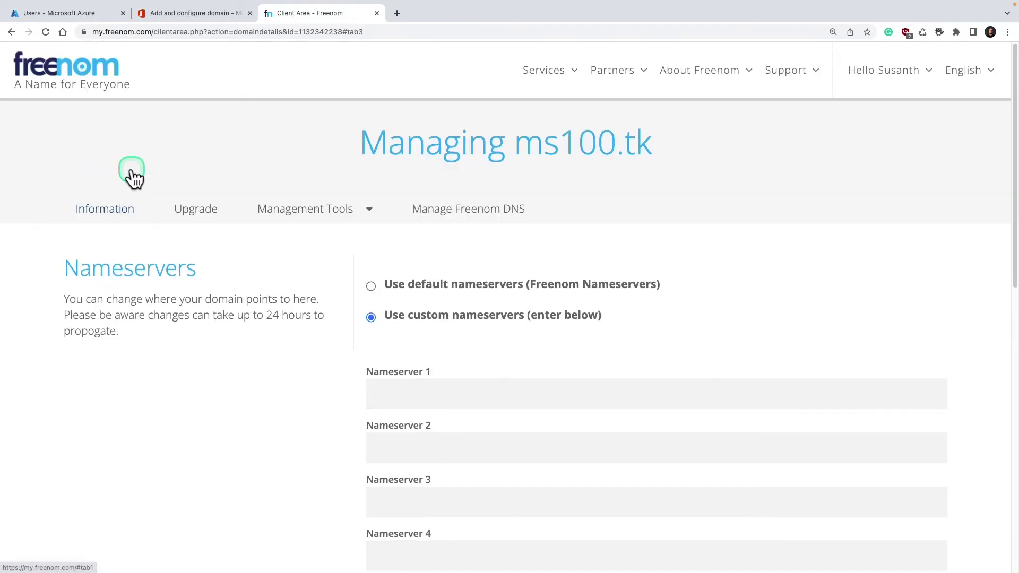
{"action": "left_click", "coordinate": [112, 206]}
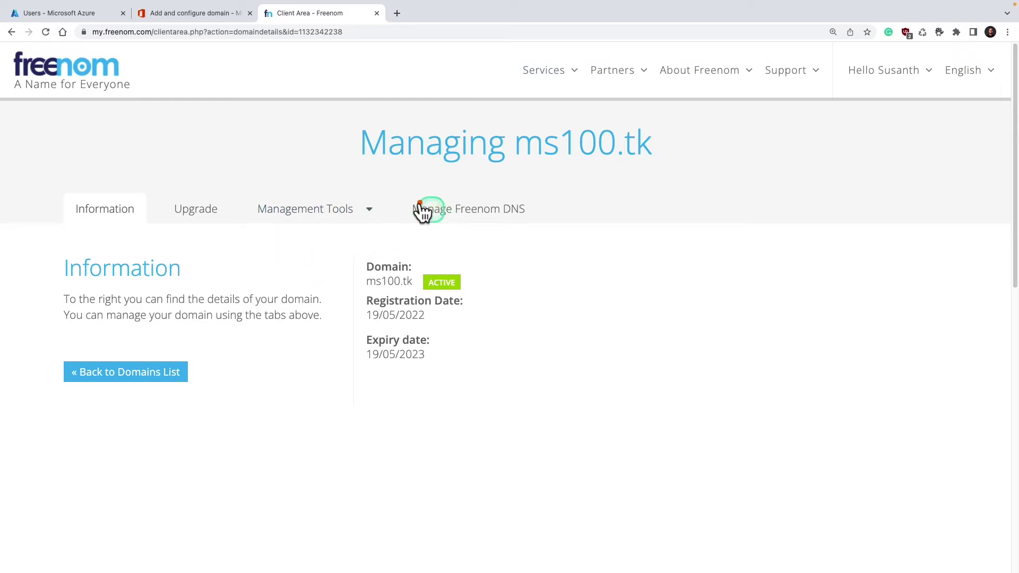
Open Manage Freenom DNS for ms100.tk, showing an empty Add Records row.
{"action": "left_click", "coordinate": [513, 218]}
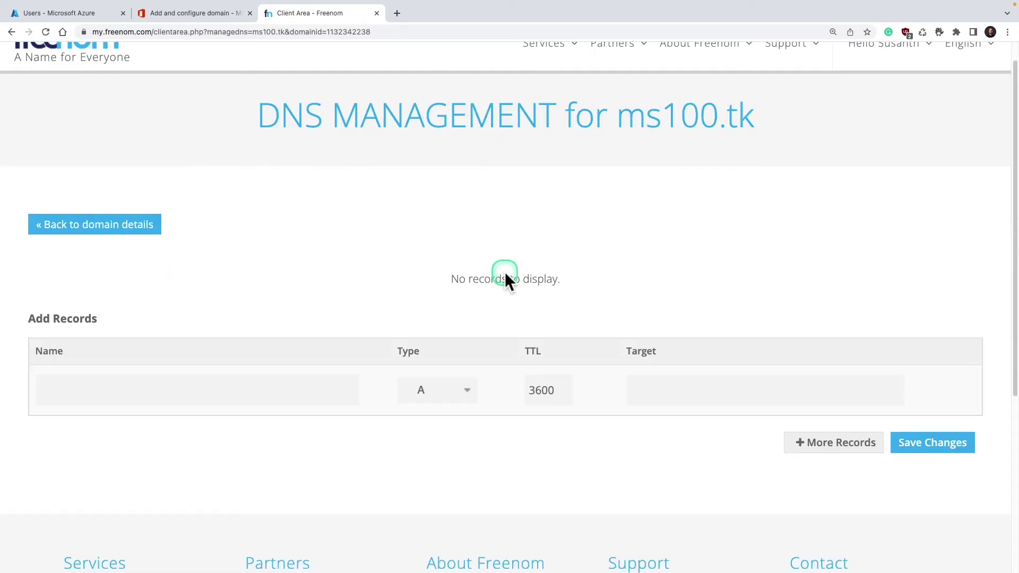
{"action": "scroll", "coordinate": [504, 270], "scroll_direction": "down", "scroll_amount": 1}
{"action": "left_click", "coordinate": [348, 350]}
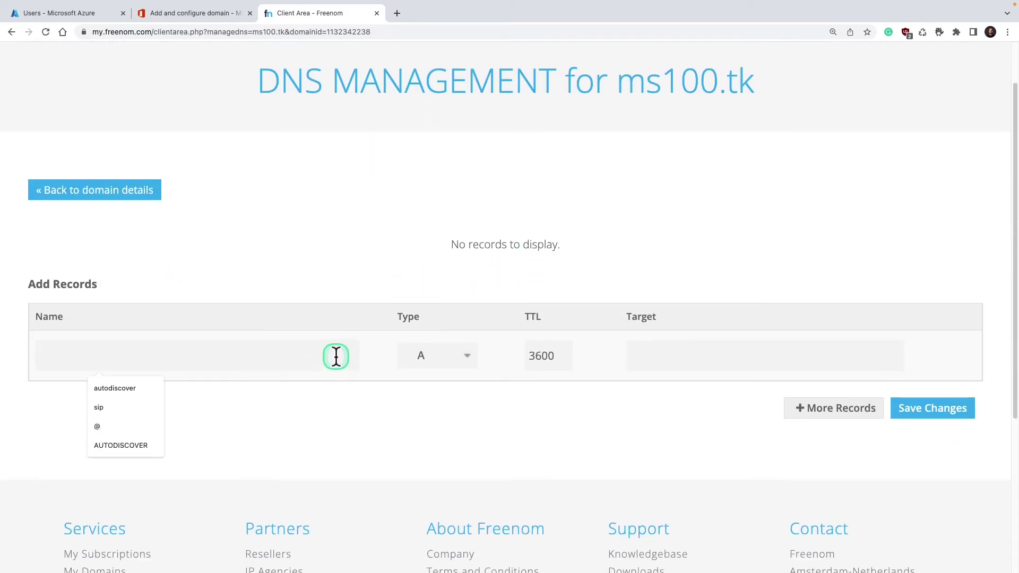
{"action": "left_click", "coordinate": [218, 13]}
Read the TXT value MS=ms37394283 and TTL 3600, then return to the Freenom tab.
{"action": "scroll", "coordinate": [456, 331], "scroll_direction": "down", "scroll_amount": 3}
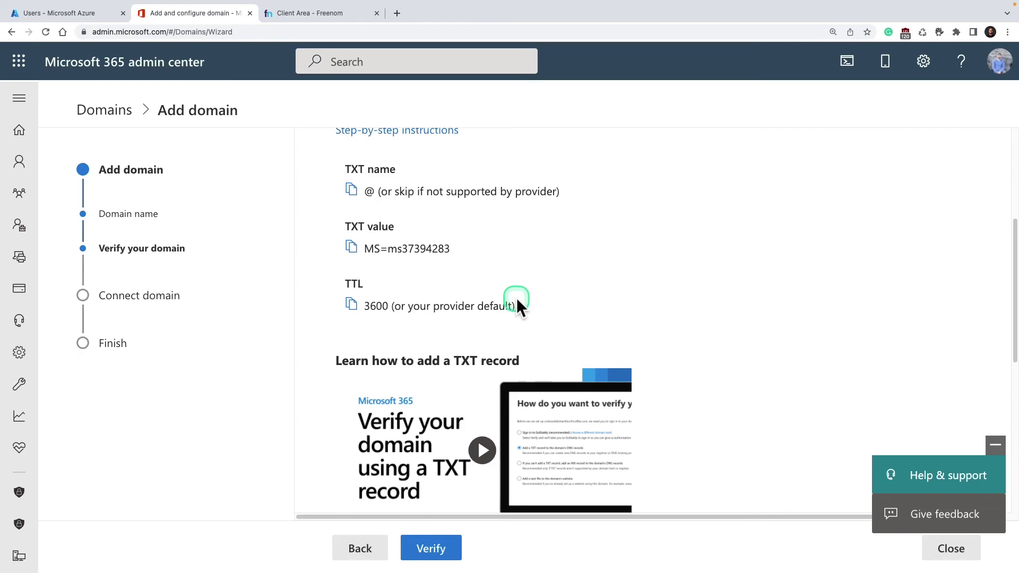
{"action": "scroll", "coordinate": [516, 300], "scroll_direction": "down", "scroll_amount": 3}
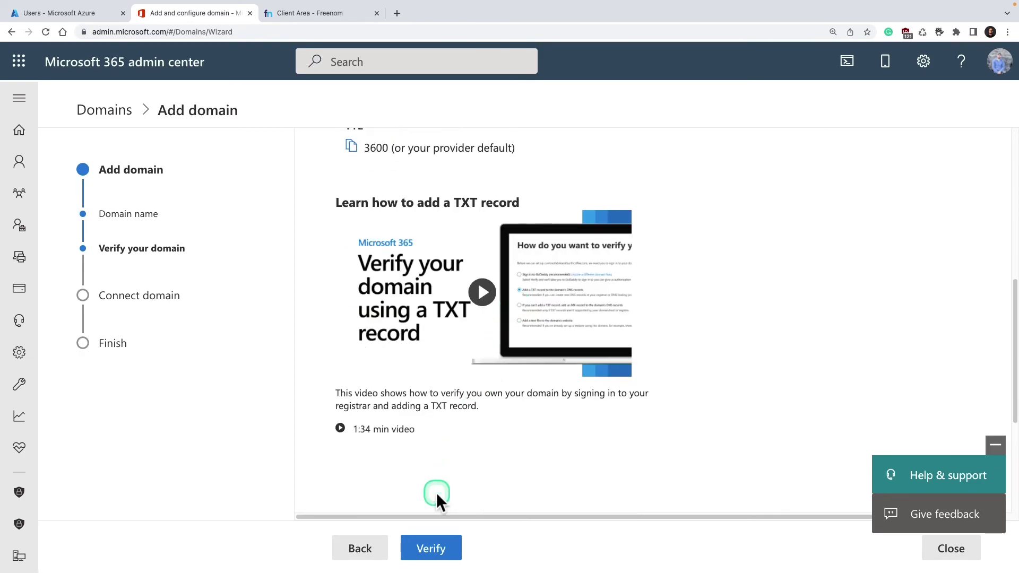
{"action": "scroll", "coordinate": [348, 160], "scroll_direction": "up", "scroll_amount": 2}
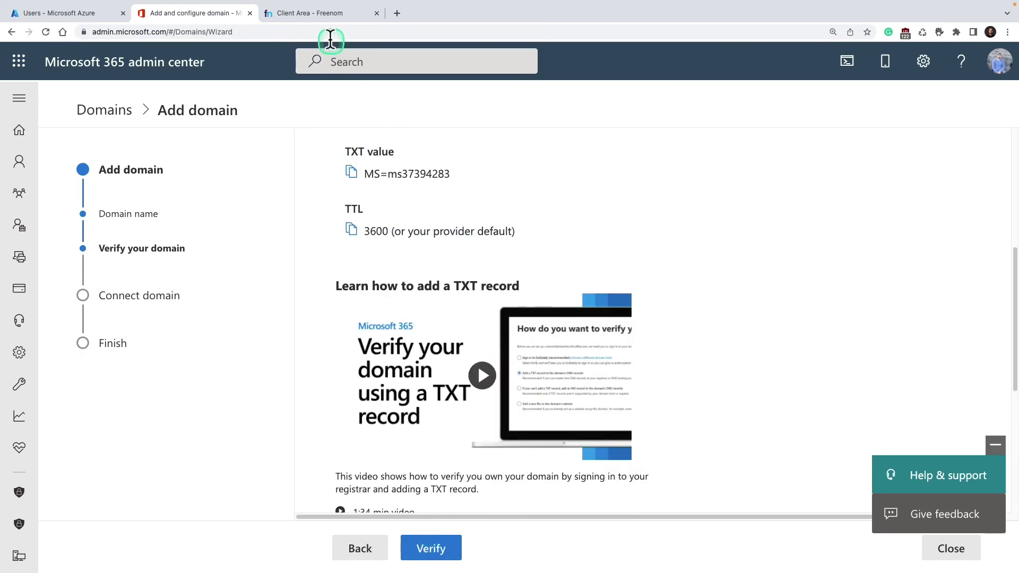
{"action": "left_click", "coordinate": [330, 16]}
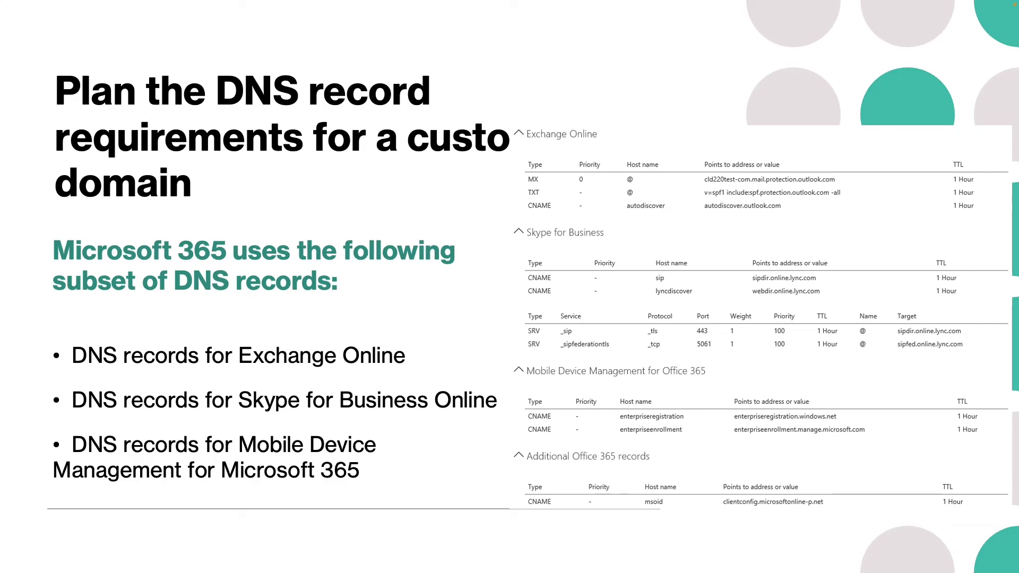
Advance the slideshow to the "Create a custom domain in Microsoft 365" slide.
{"action": "key", "text": "Right"}
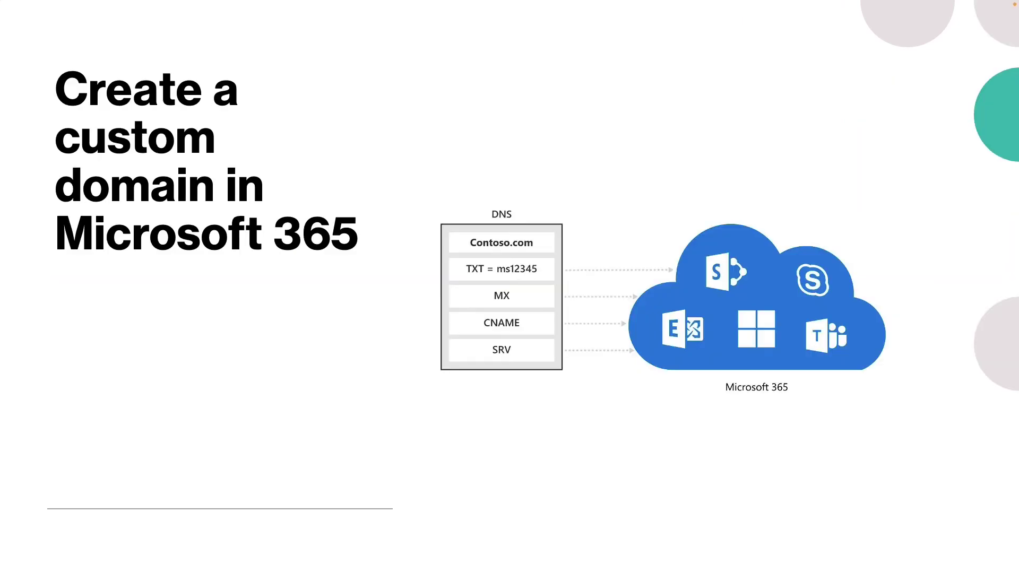